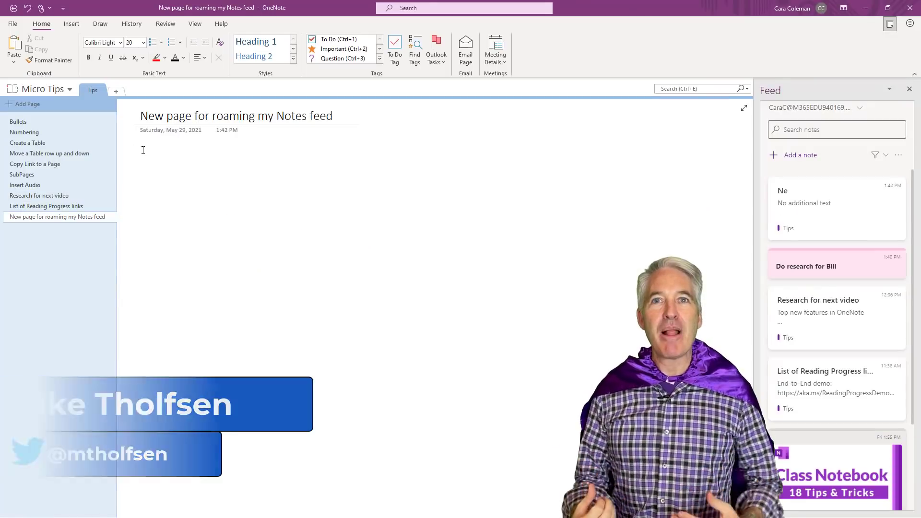
- Paste the Inclusive Classroom links into the page and select the phrase 'TPS report cover sheets'
key("ctrl+v")
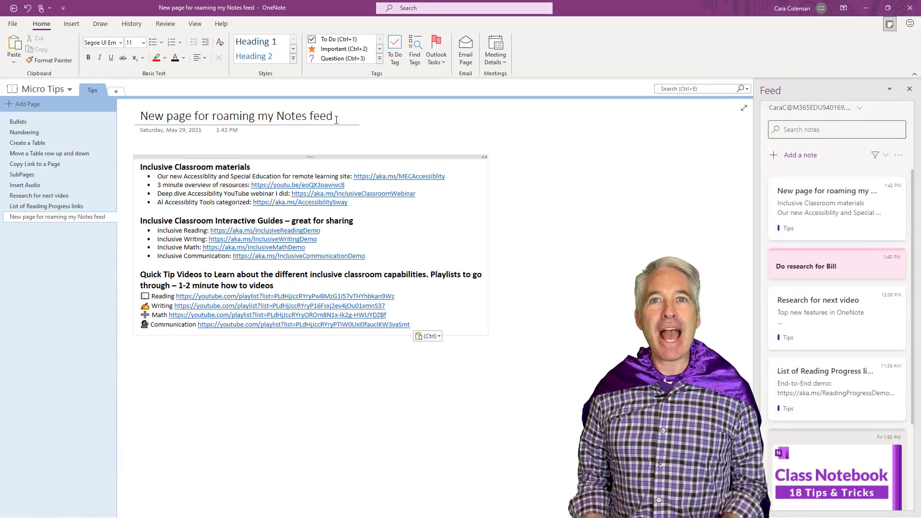
left_click(336, 120)
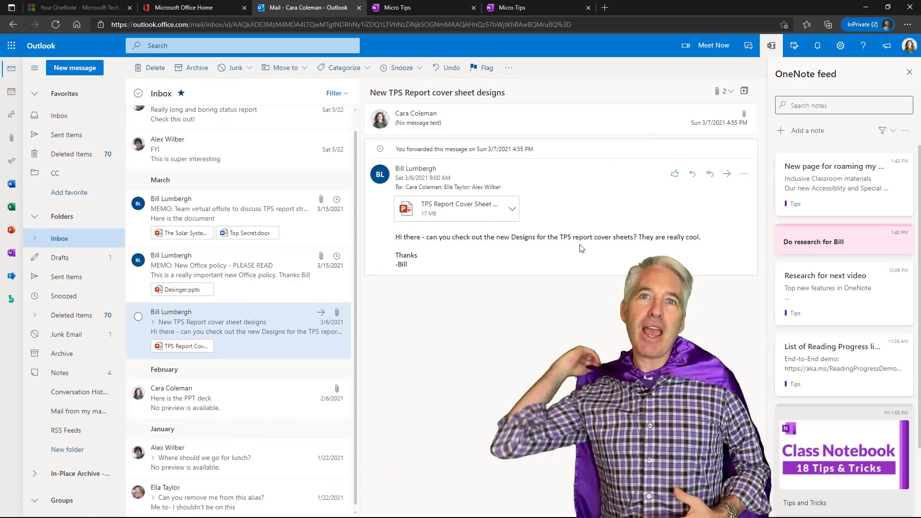
left_click_drag(562, 214, 641, 214)
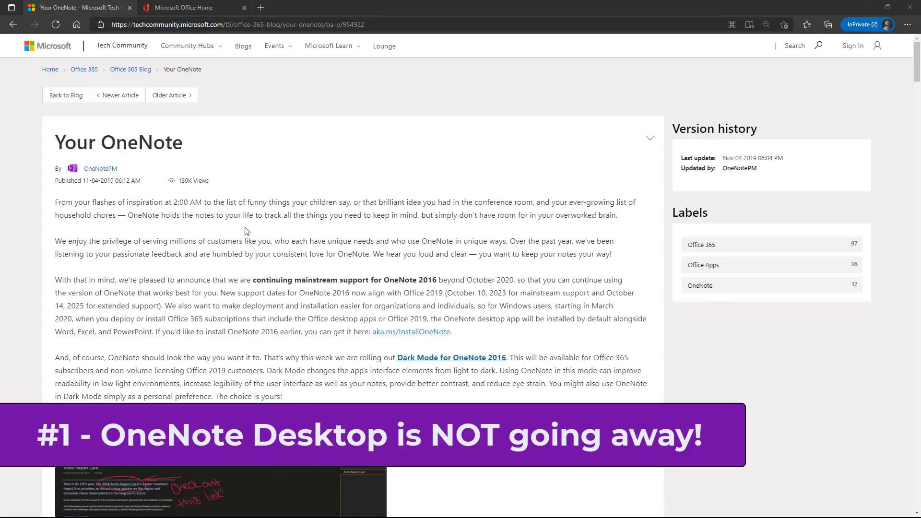
- Scroll down through the Your OneNote blog post to its end, then back up
scroll(212, 256, "down", 2)
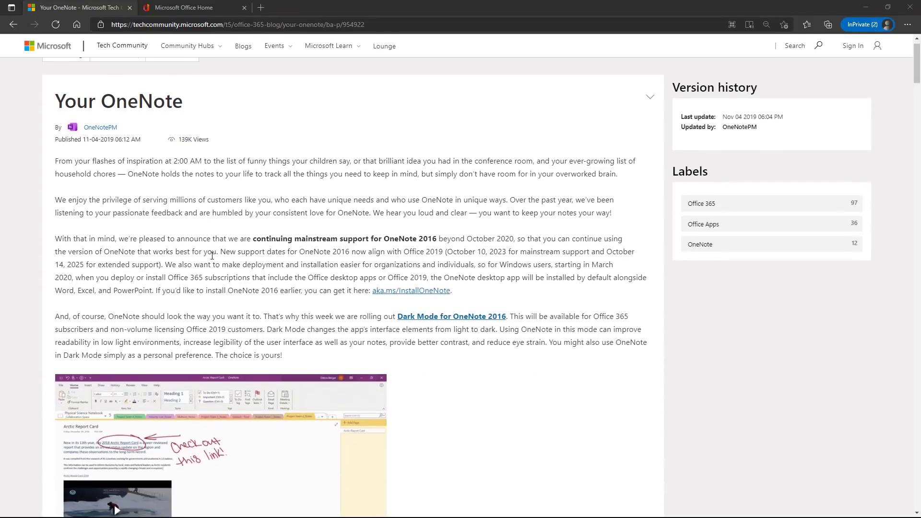
scroll(212, 256, "down", 4)
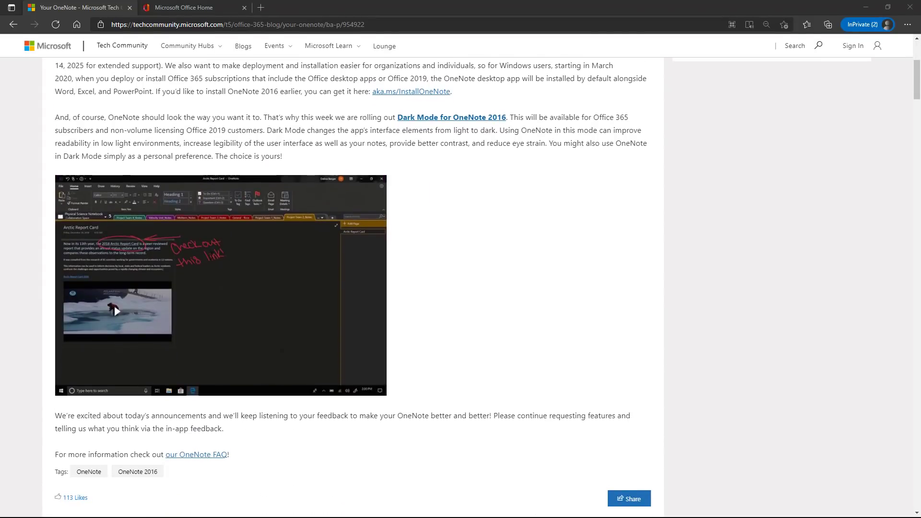
scroll(212, 254, "up", 5)
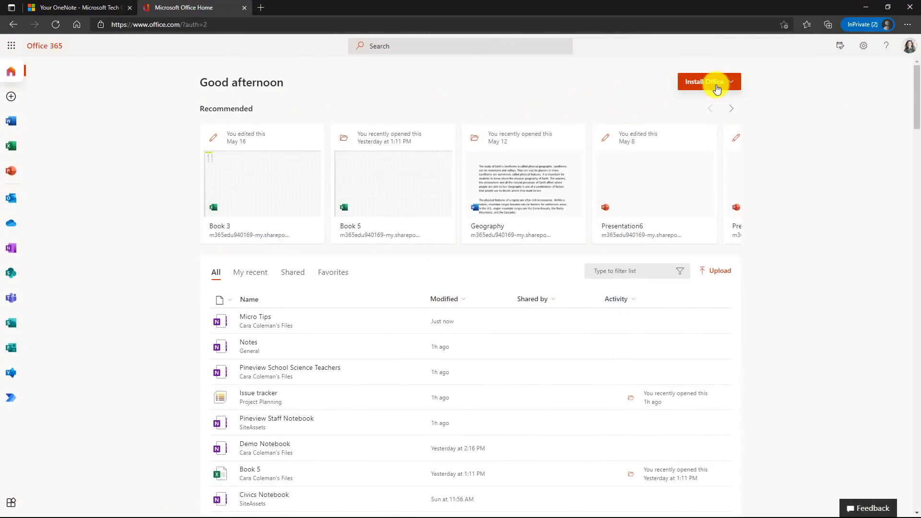
left_click(717, 89)
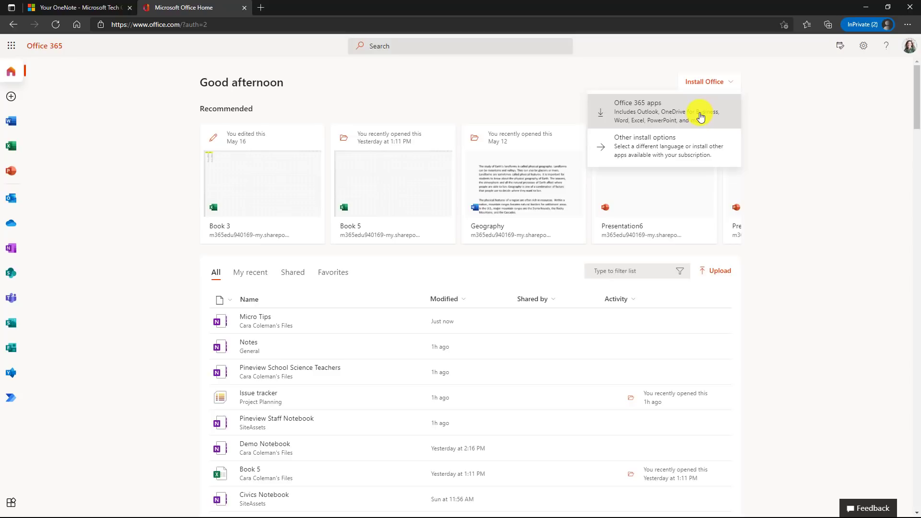
left_click(805, 109)
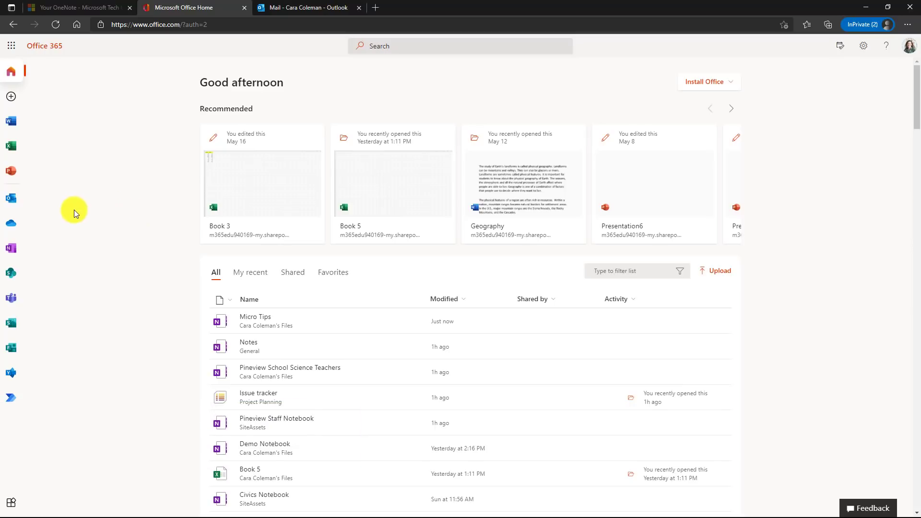
- In Outlook's OneNote feed, add a pink sticky note 'Do research for th' with bold text
left_click(11, 198)
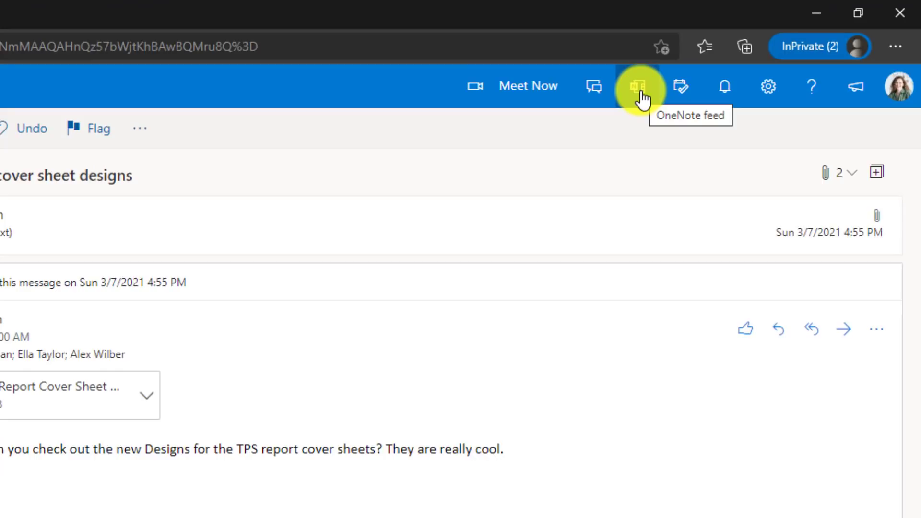
left_click(640, 92)
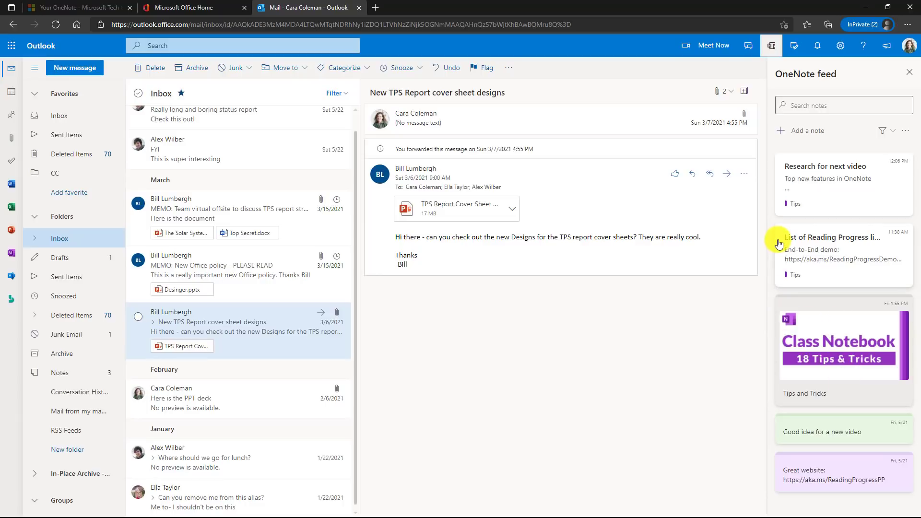
left_click(809, 133)
type("Do research for th")
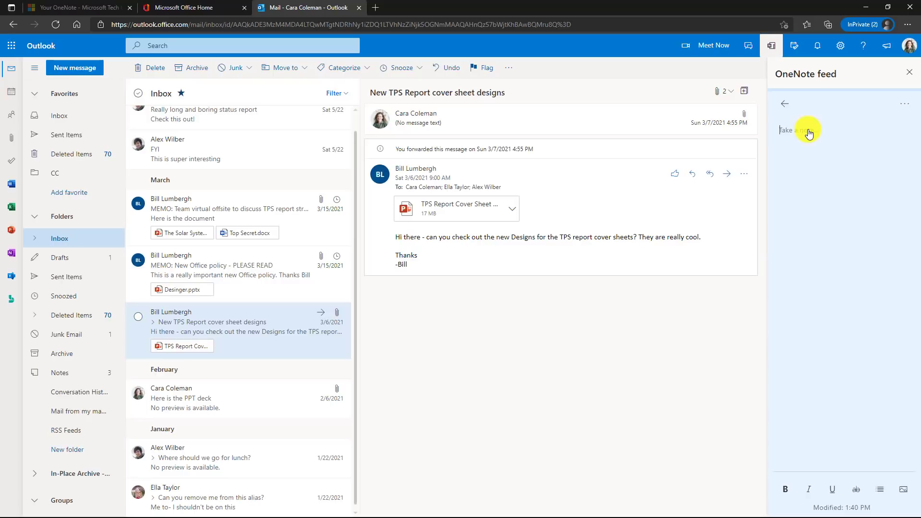
left_click(897, 108)
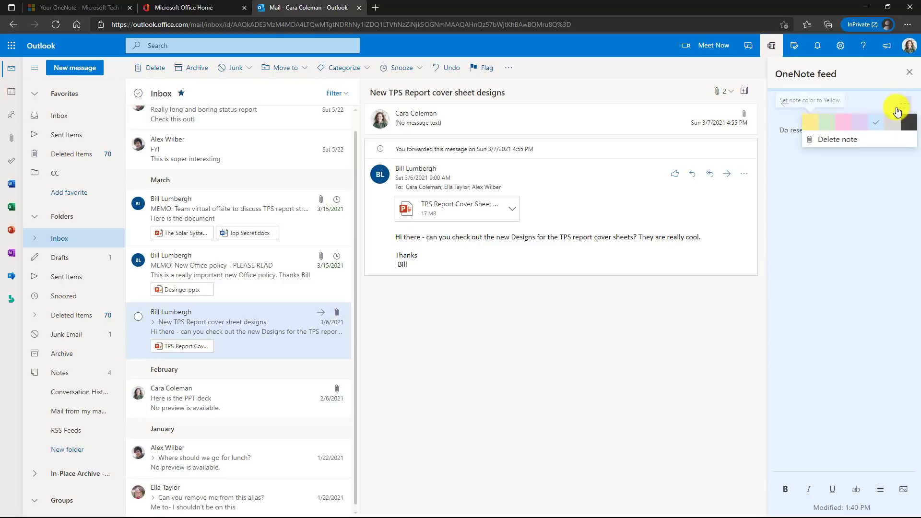
left_click(843, 122)
double_click(838, 130)
left_click(786, 490)
left_click(833, 122)
left_click(784, 103)
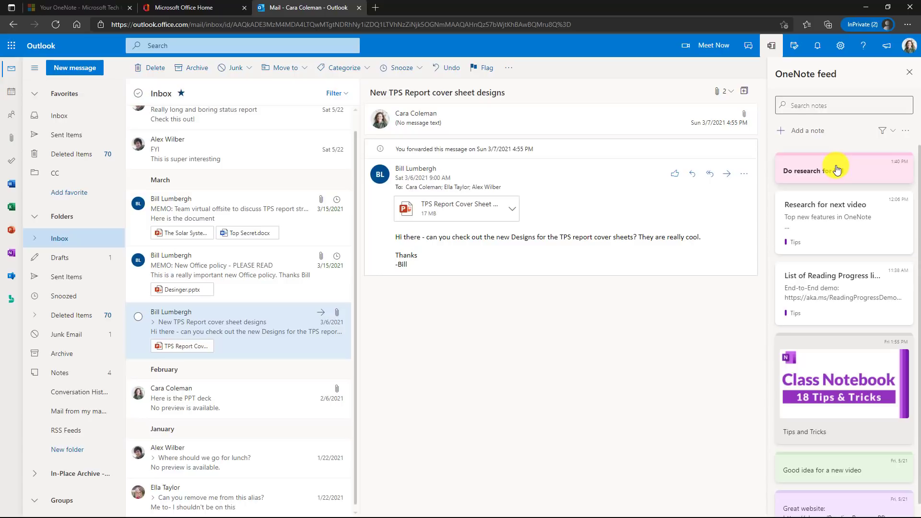
- Try the feed filter, search for 'video', and view the pink note's right-click menu
left_click(885, 130)
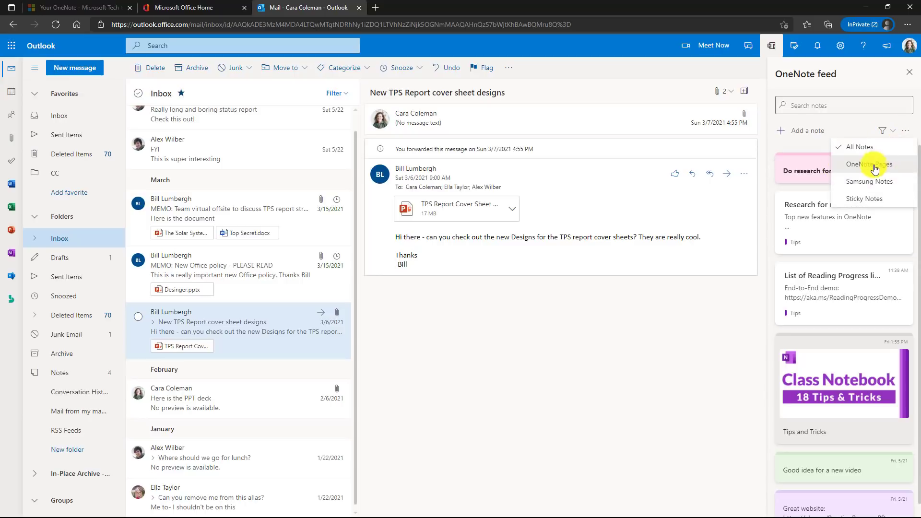
left_click(847, 106)
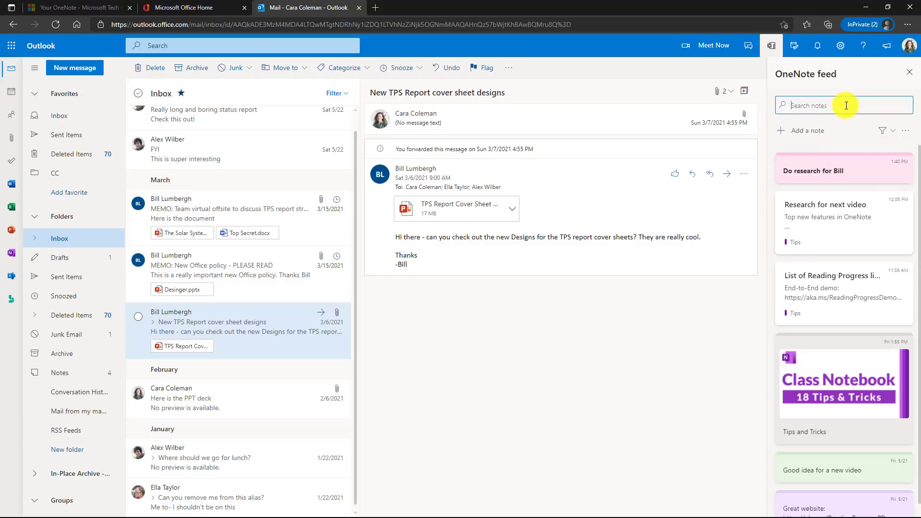
type("video")
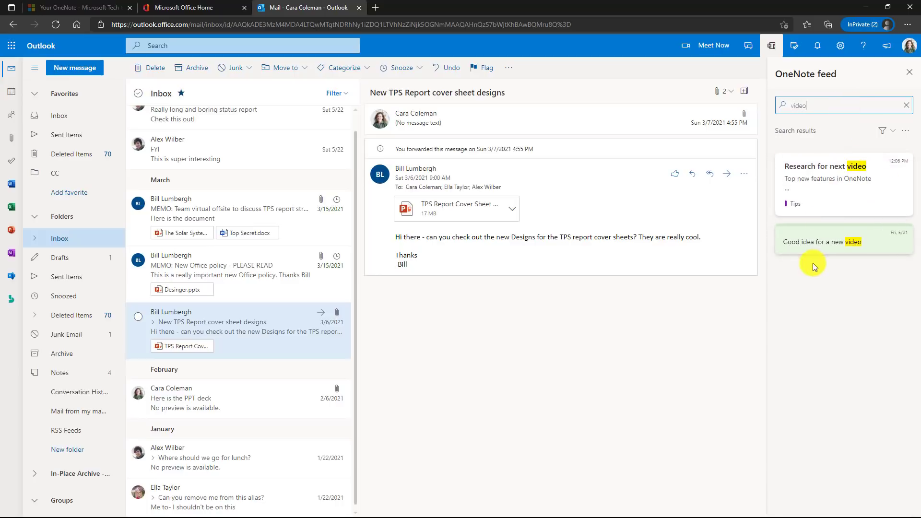
left_click(906, 106)
right_click(843, 172)
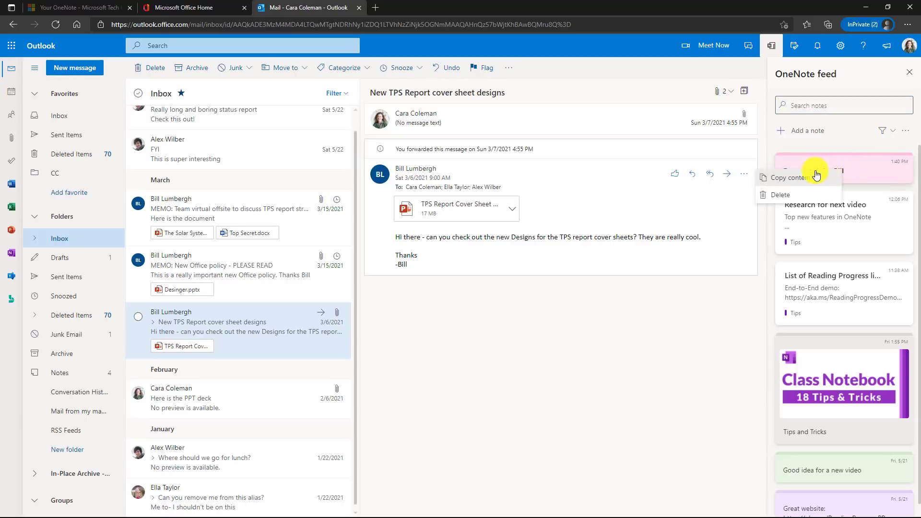
left_click(877, 77)
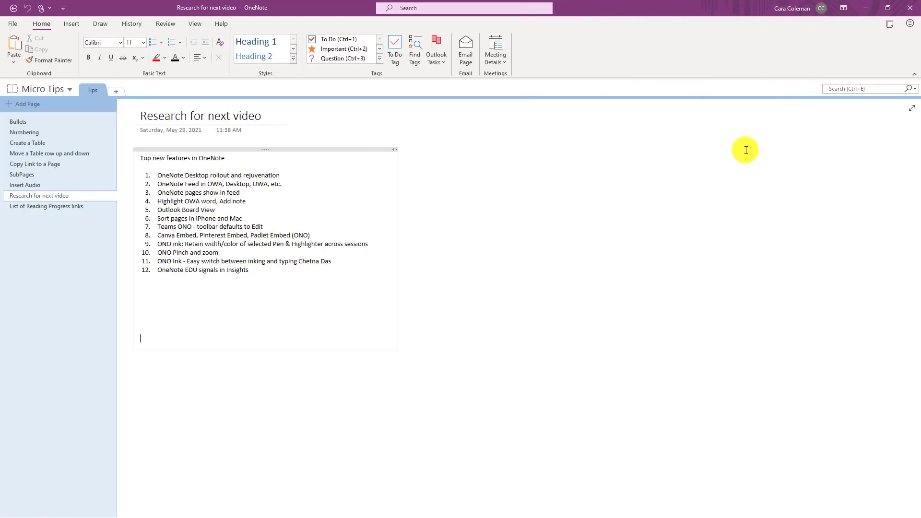
- Open the Feed pane beside the Research for next video page in desktop OneNote
left_click(889, 25)
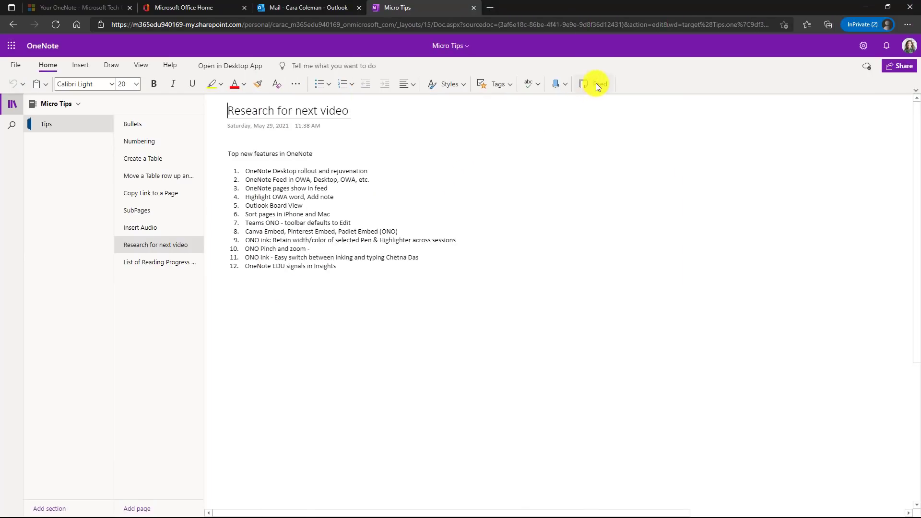
- Show the notes Feed beside the Research for next video page in OneNote for the web
left_click(596, 84)
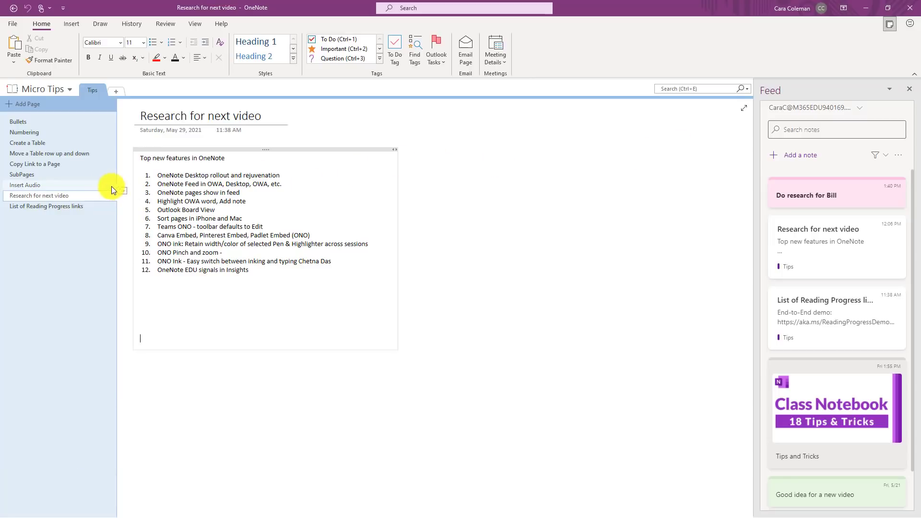
- Add a page titled 'New page for roaming my Notes feed' and paste the Inclusive Classroom links into it
left_click(30, 104)
type("New page for roaming my Notes feed")
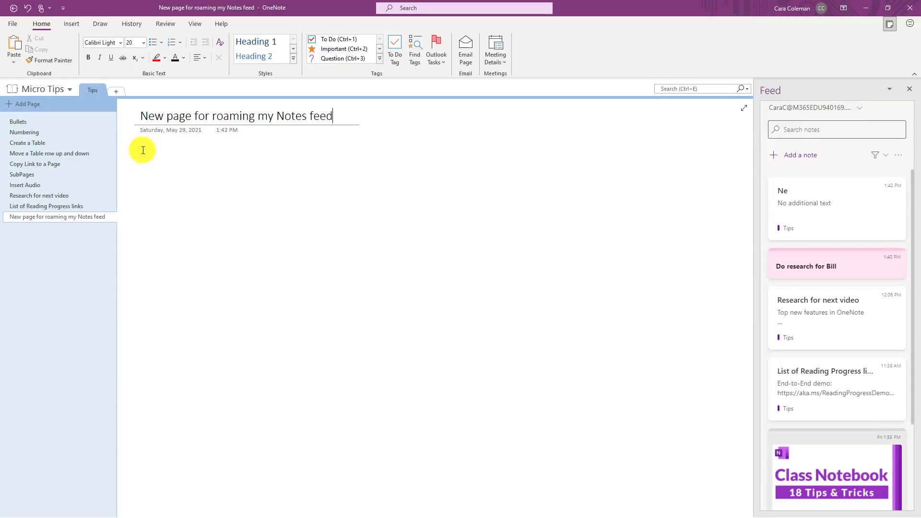
left_click(143, 150)
key("ctrl+v")
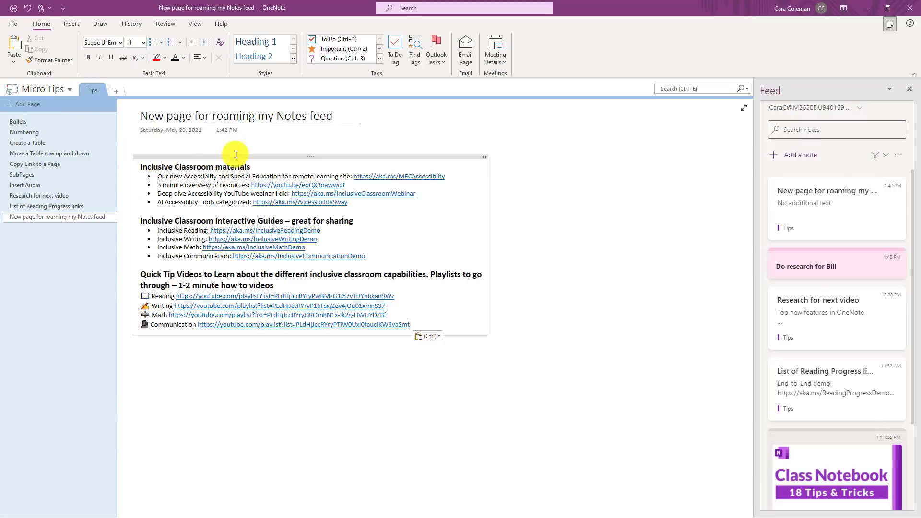
left_click(340, 117)
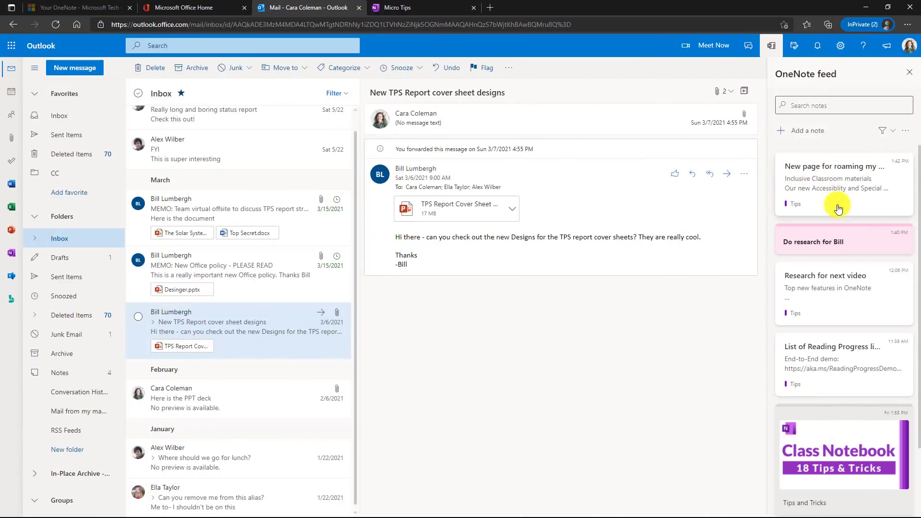
- Open the roaming-notes page from the Outlook feed in OneNote for the web, then return to Outlook
left_click(880, 188)
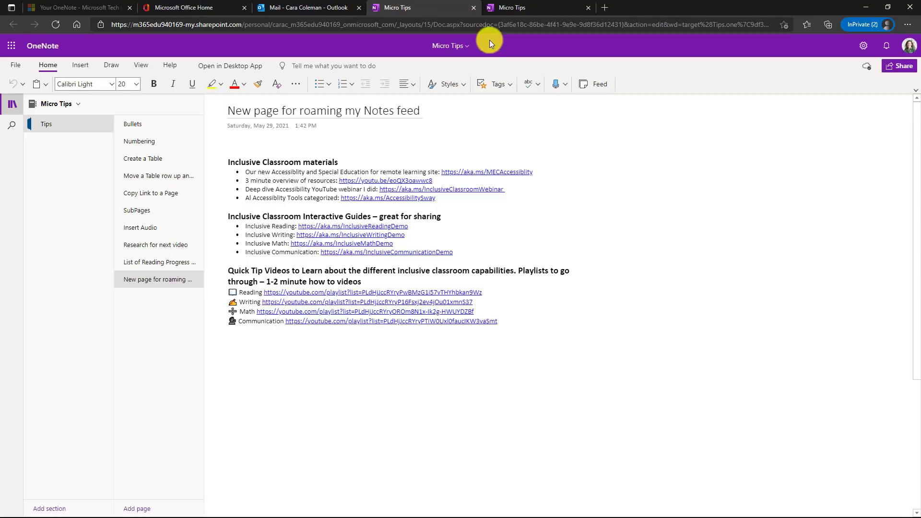
left_click(305, 9)
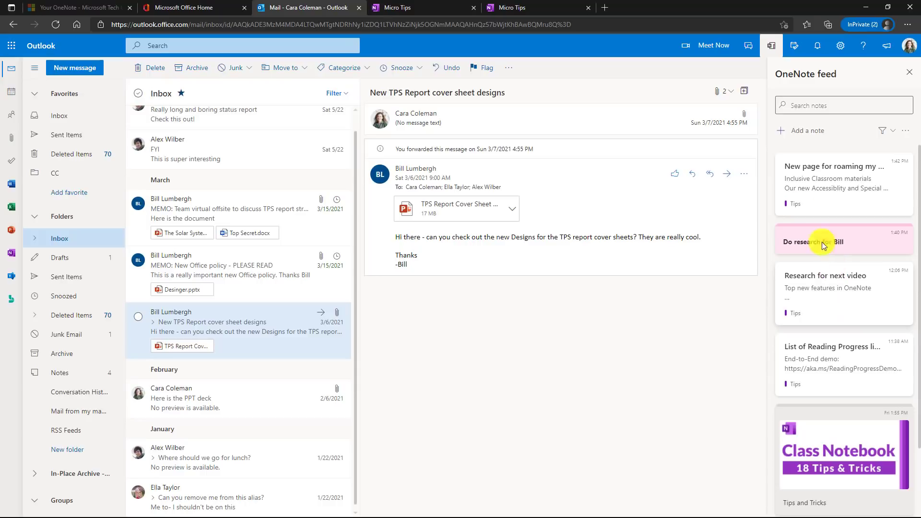
- Filter the feed to OneNote pages only, switch back to All Notes, and preview the first card's menu
left_click(890, 132)
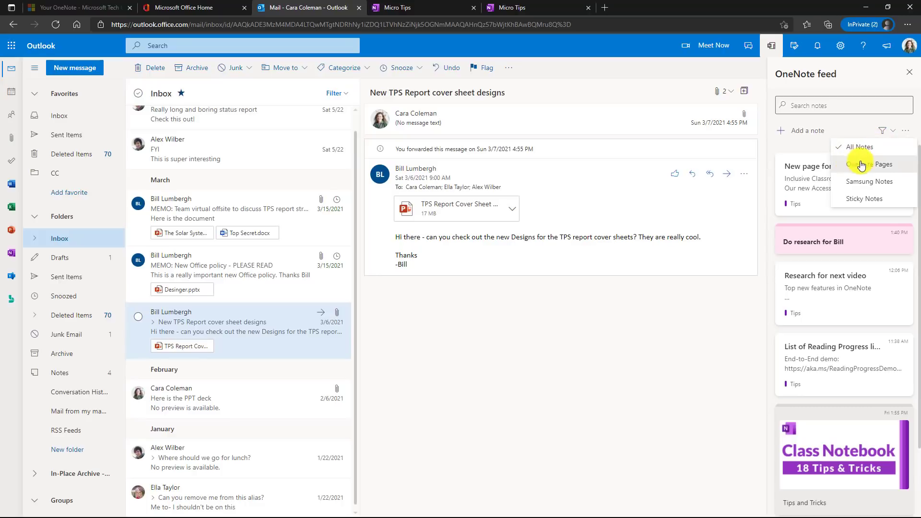
left_click(900, 168)
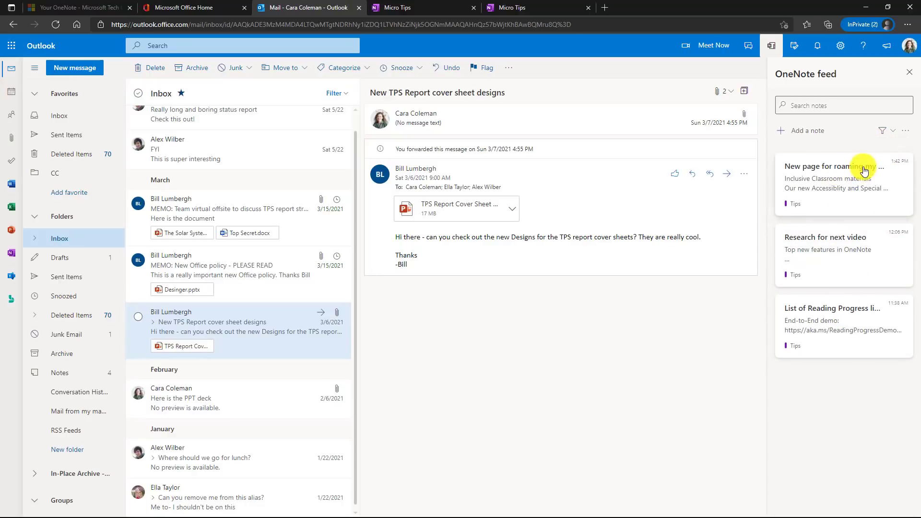
left_click(893, 131)
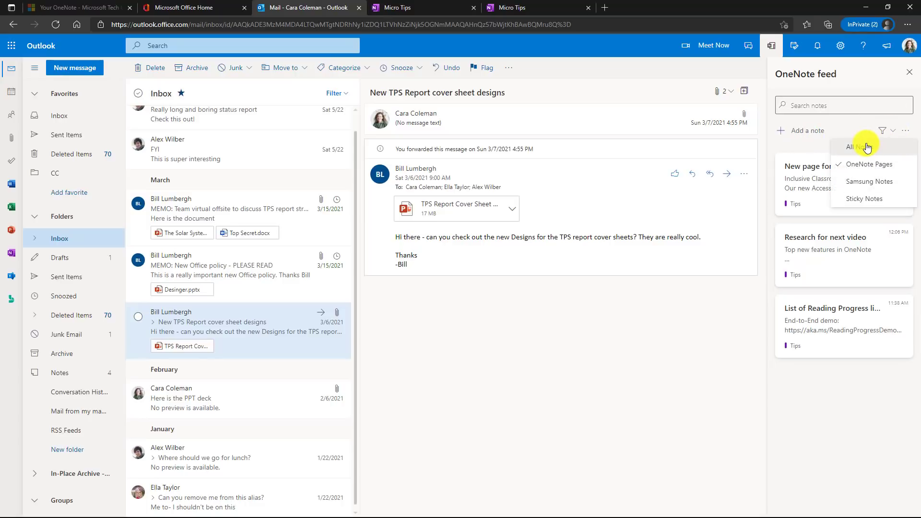
left_click(867, 147)
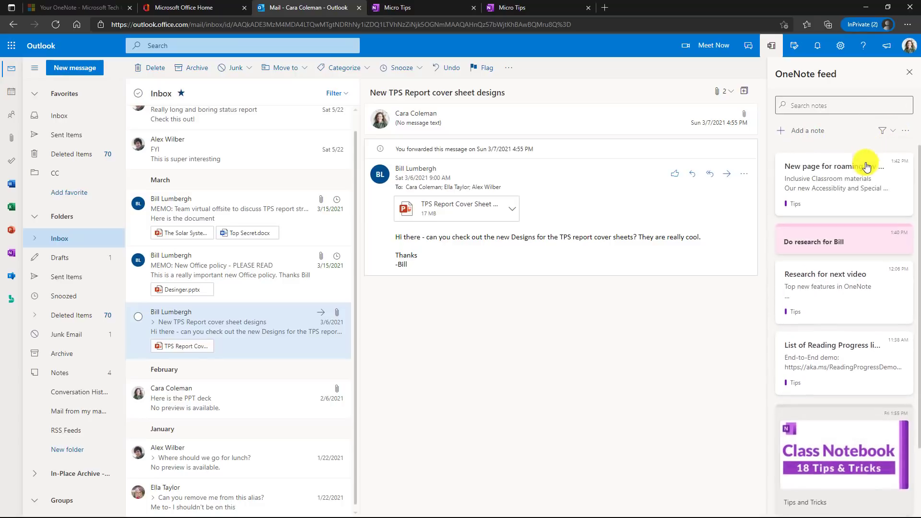
right_click(832, 181)
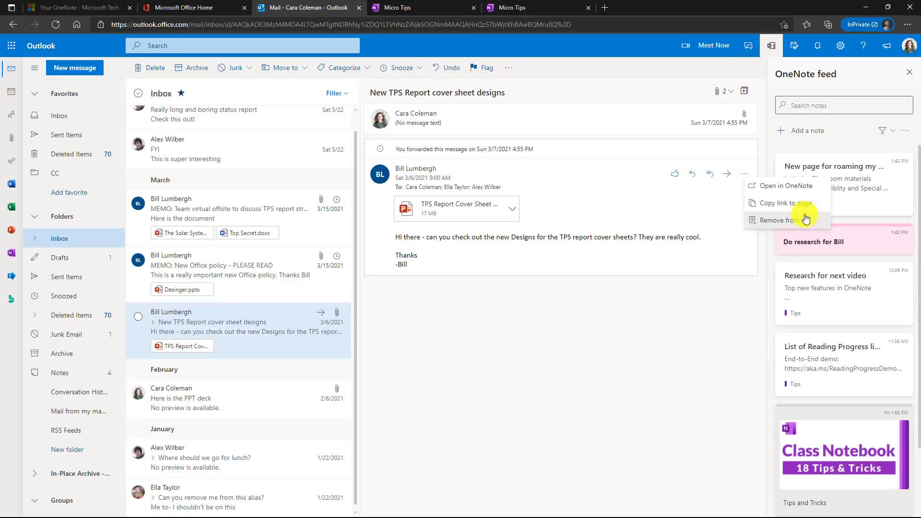
left_click(665, 300)
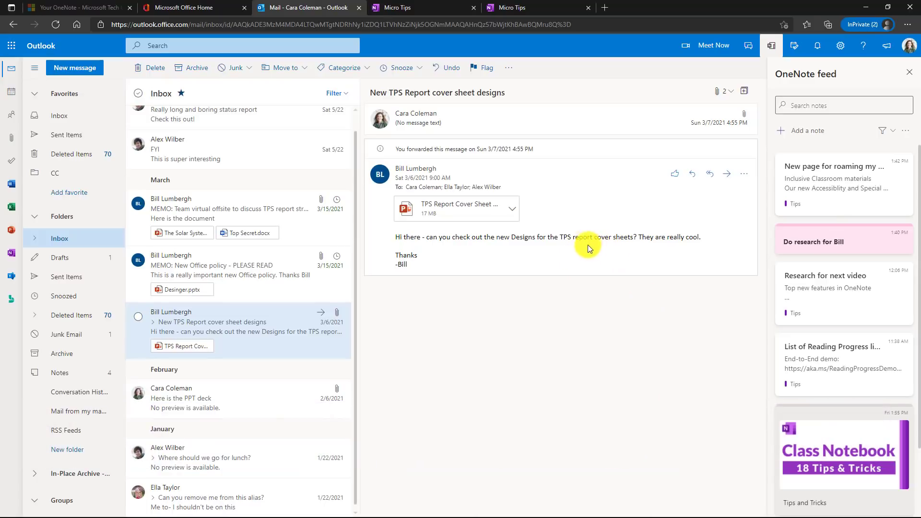
- Create a feed note from the email text 'TPS report cover sheets' and make it bold
double_click(566, 237)
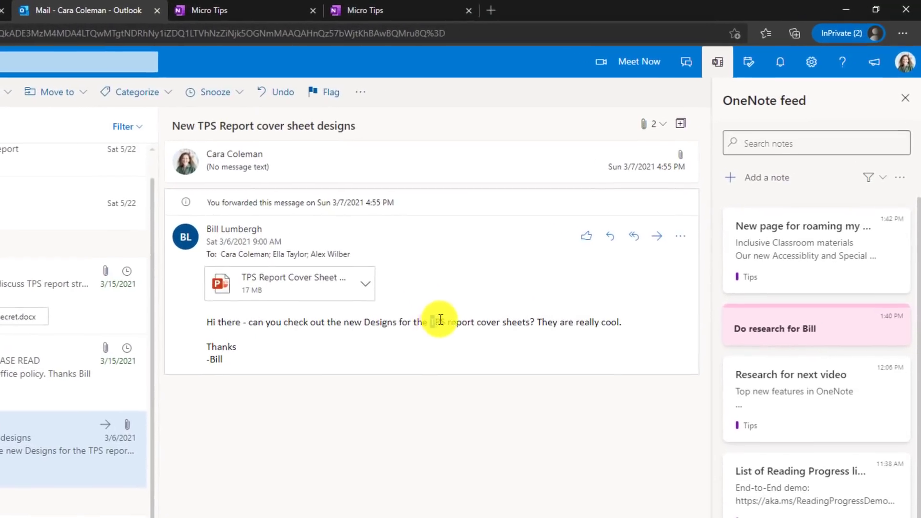
left_click_drag(442, 320, 529, 321)
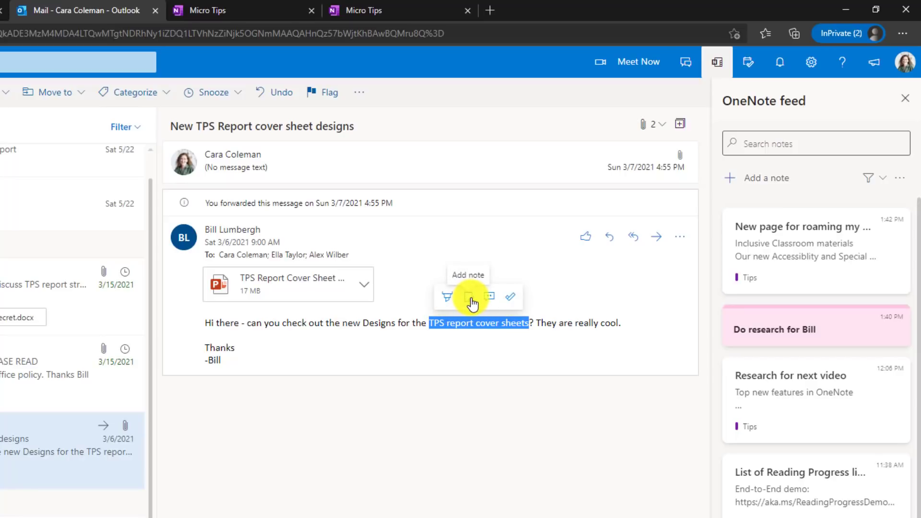
left_click(472, 303)
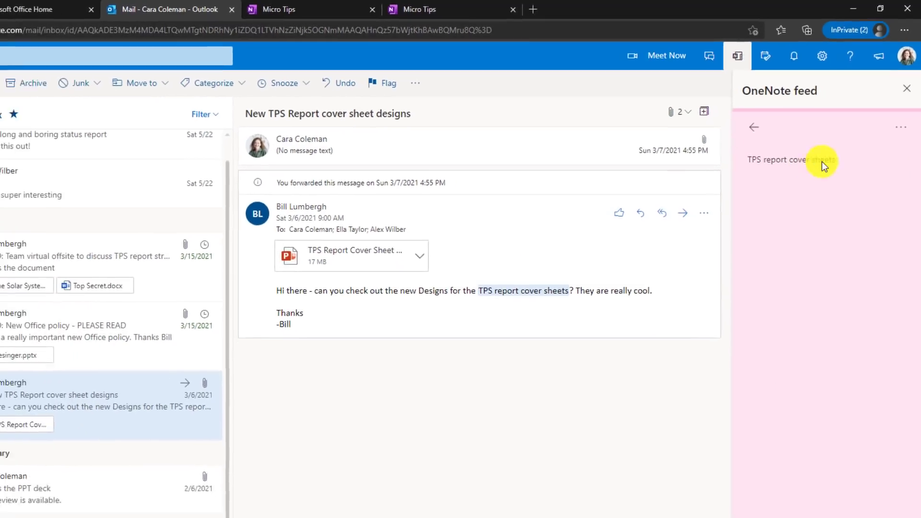
left_click_drag(822, 161, 737, 158)
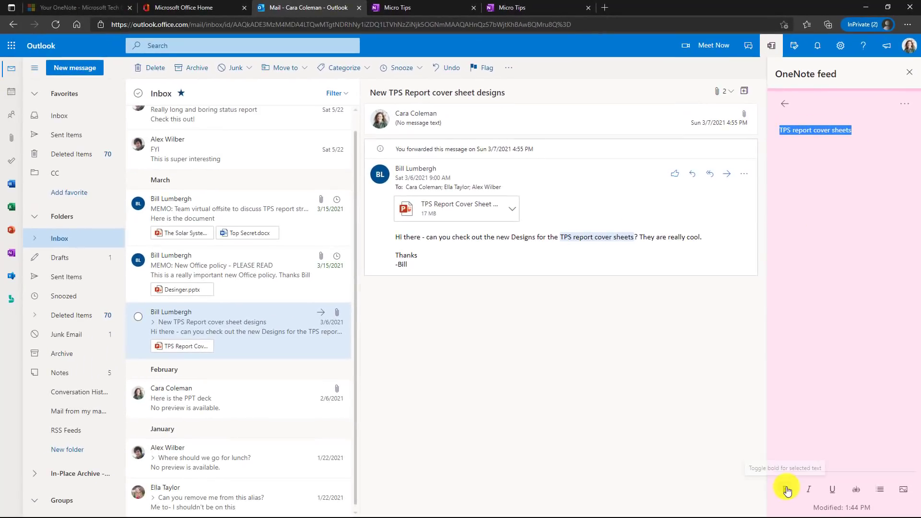
left_click(788, 490)
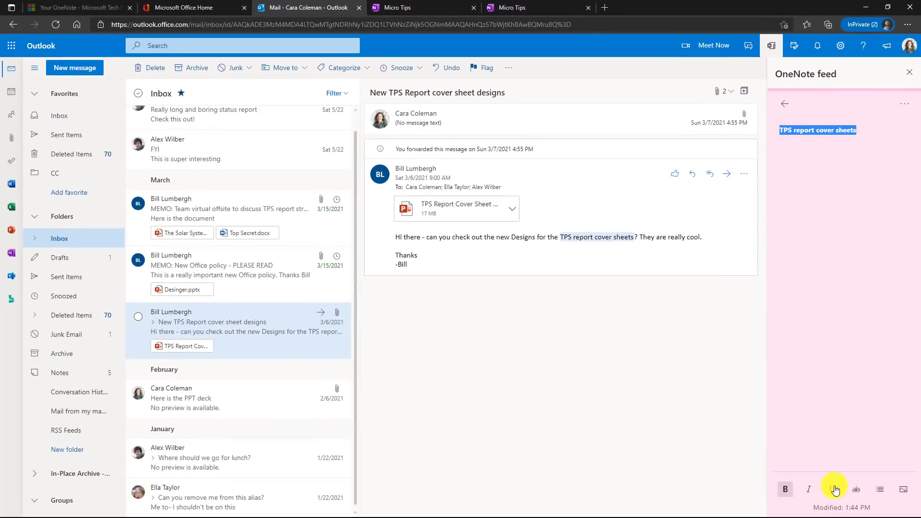
- Insert the TPS Report cover sheet image into the note and colour it green
left_click(900, 497)
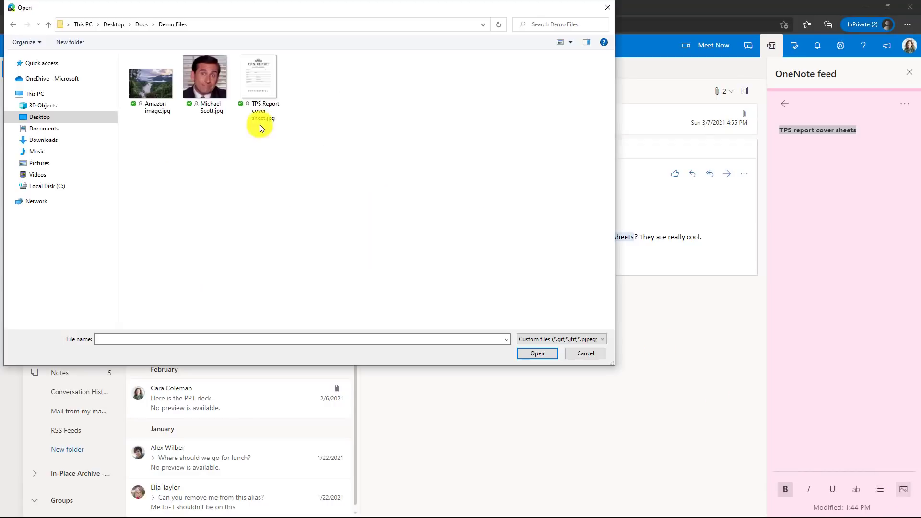
left_click(258, 87)
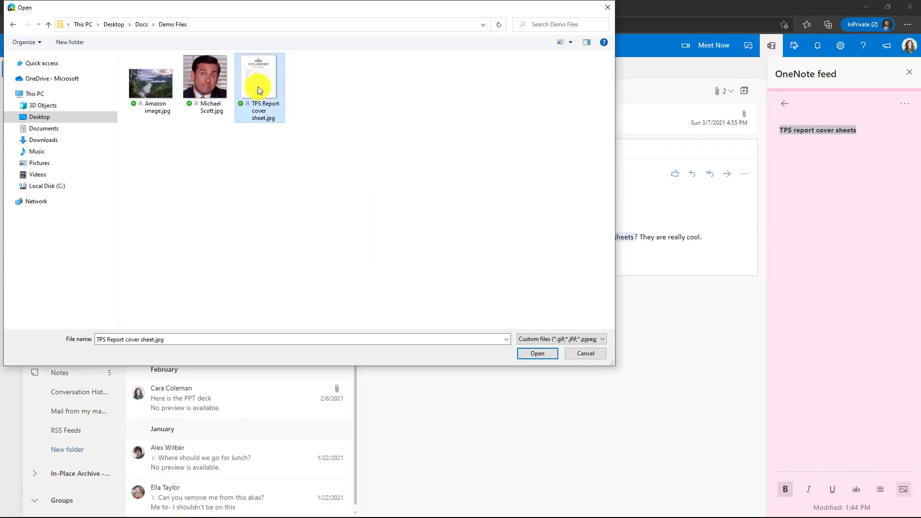
left_click(534, 355)
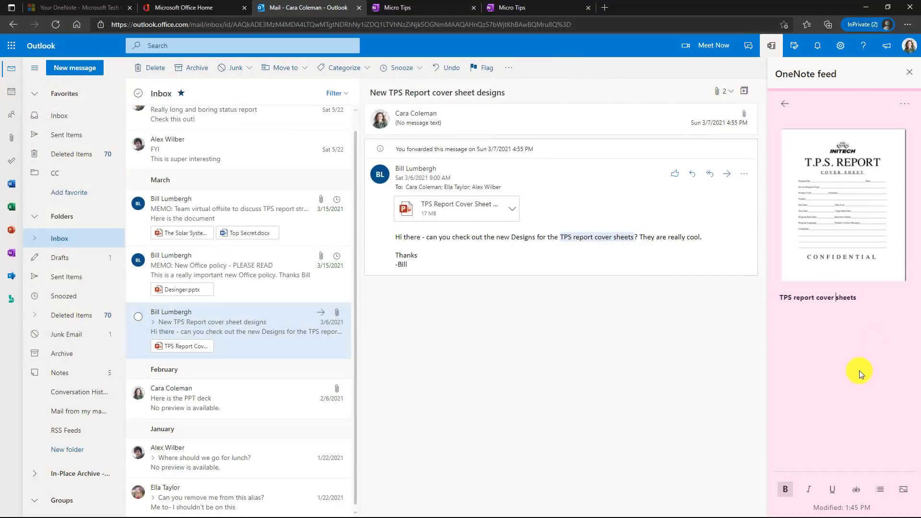
left_click(905, 104)
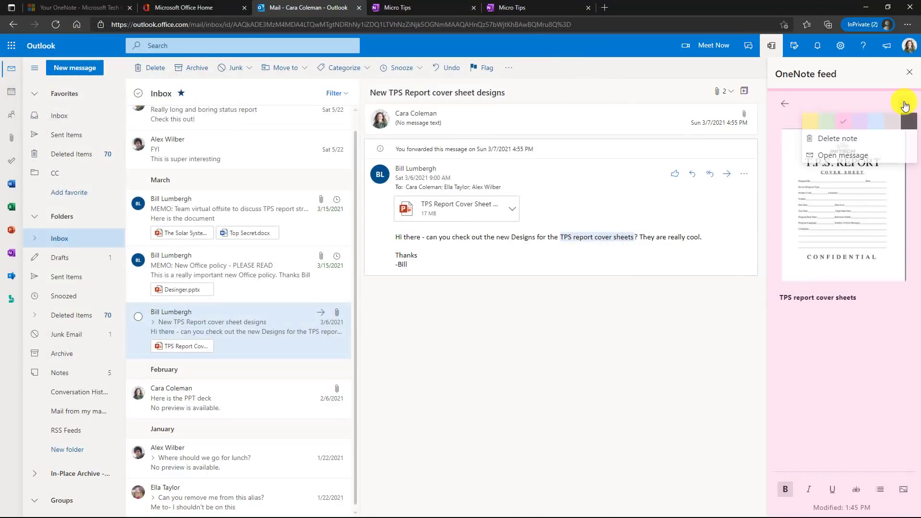
left_click(828, 129)
left_click(785, 104)
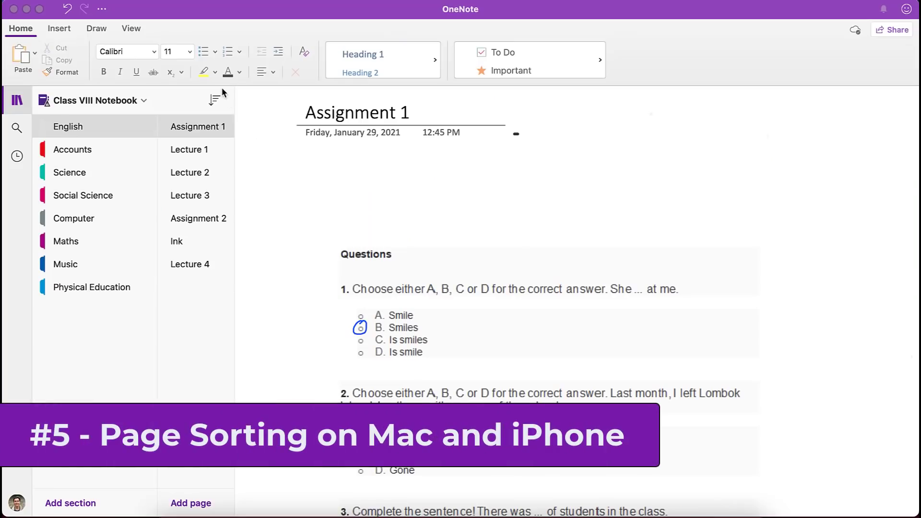
left_click(215, 101)
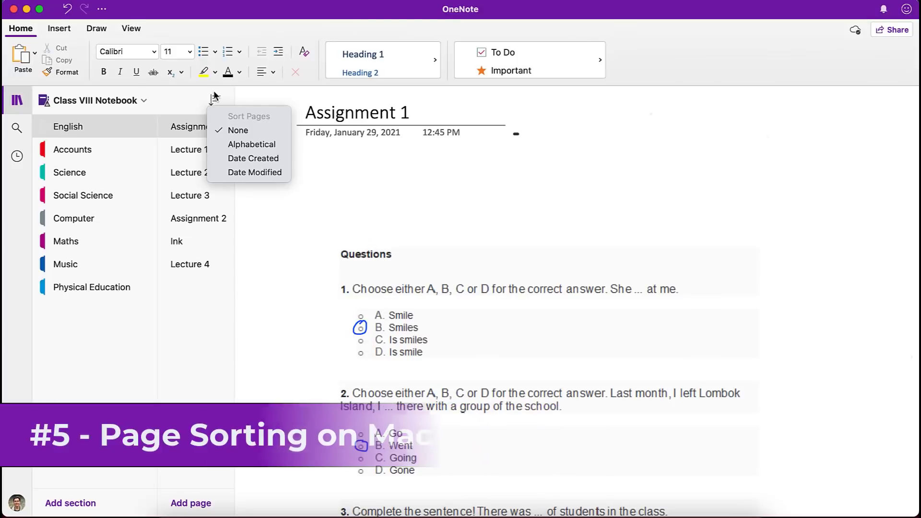
left_click(229, 145)
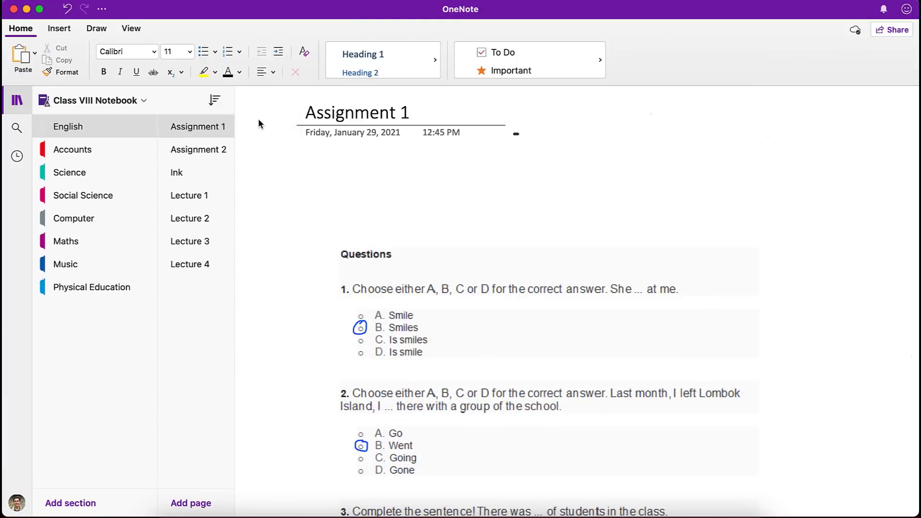
left_click(214, 100)
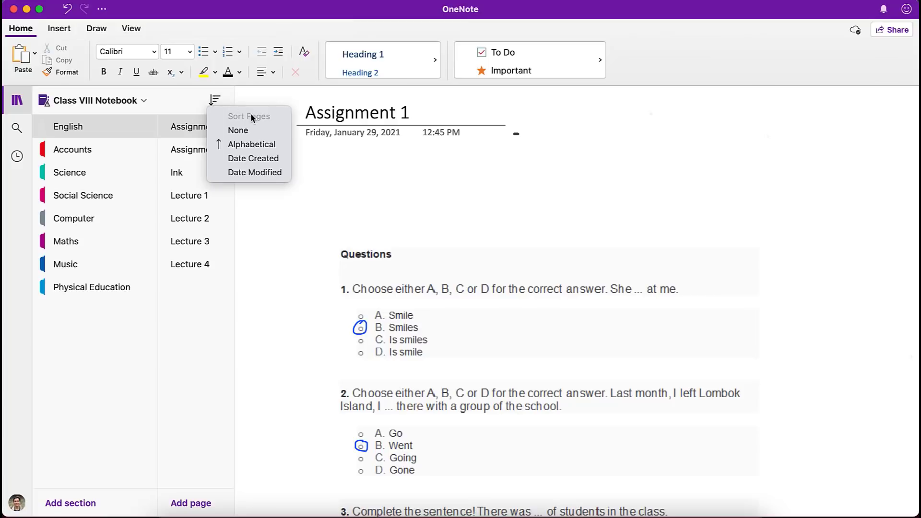
left_click(278, 159)
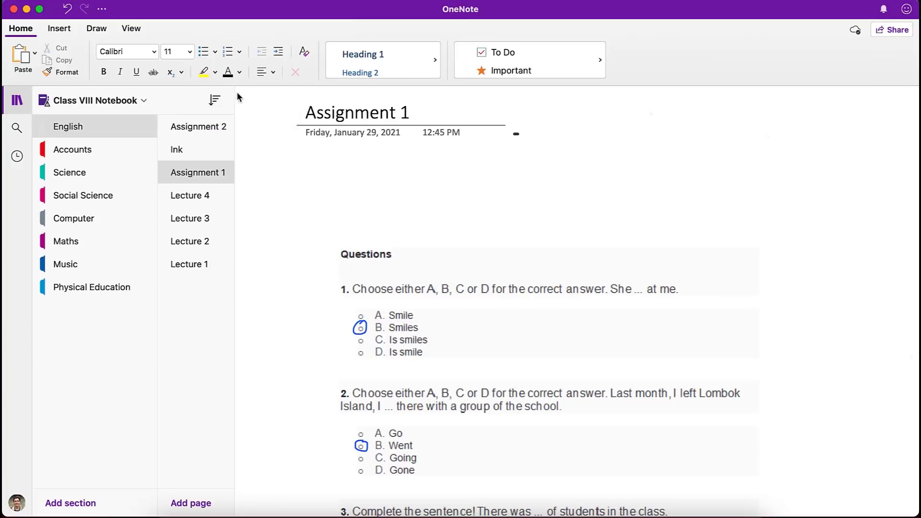
left_click(214, 99)
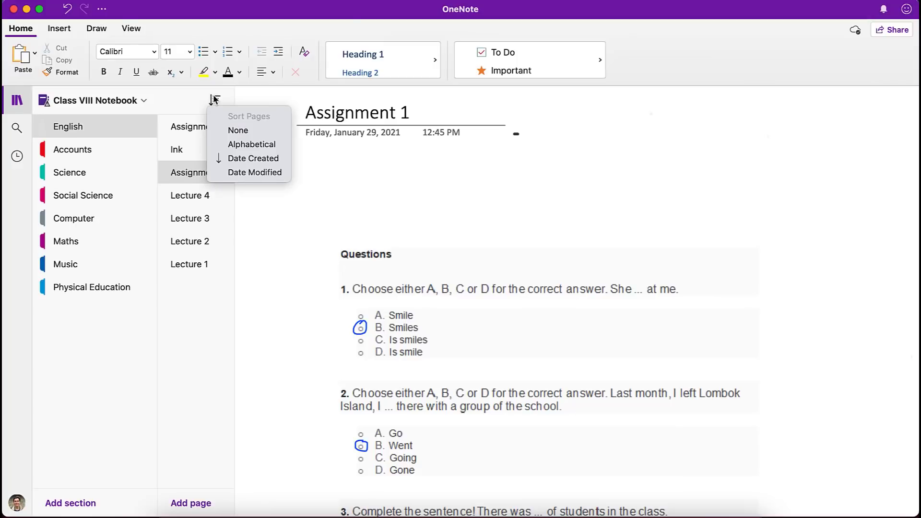
left_click(258, 171)
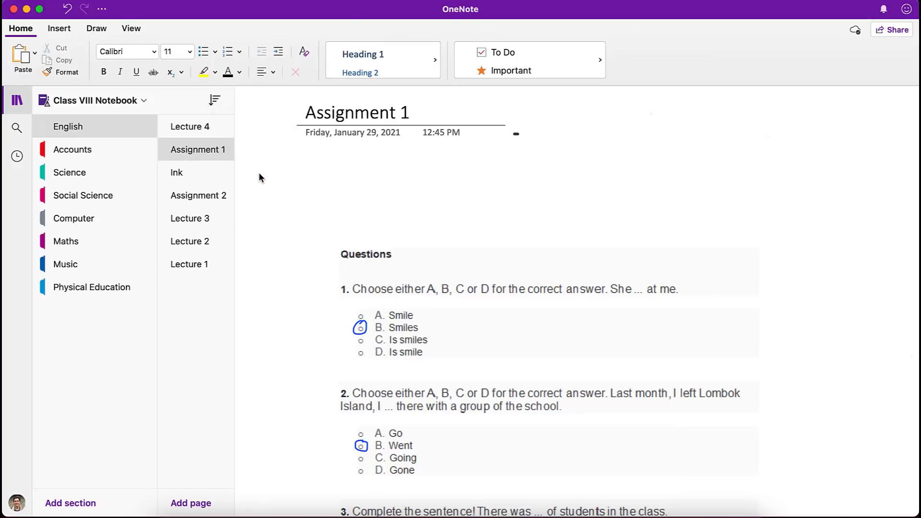
left_click(215, 100)
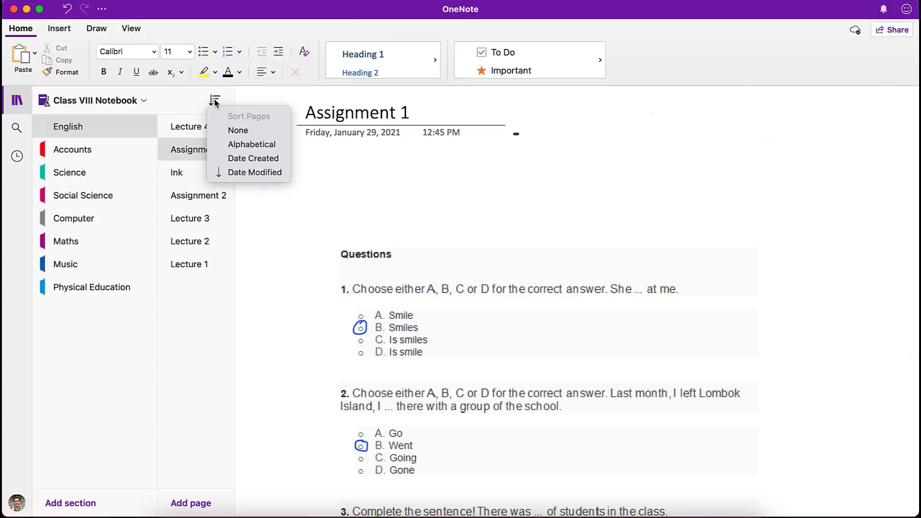
left_click(243, 129)
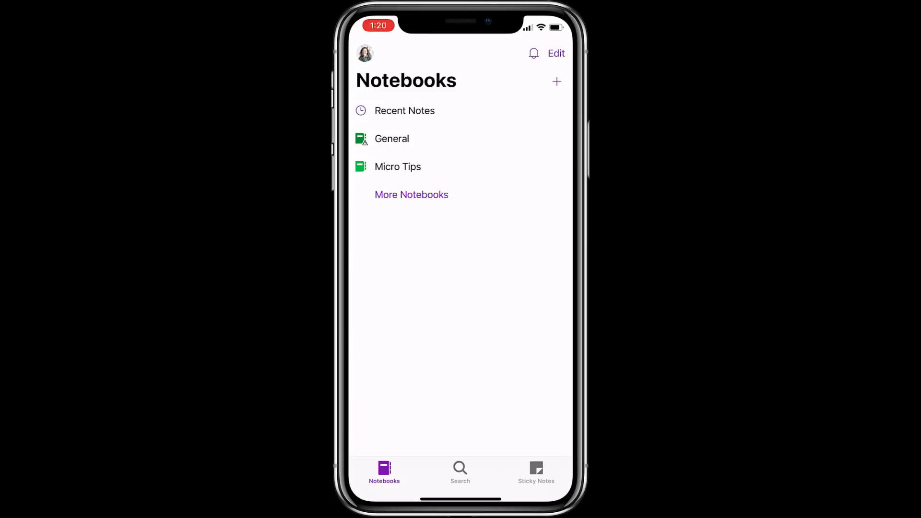
left_click(398, 167)
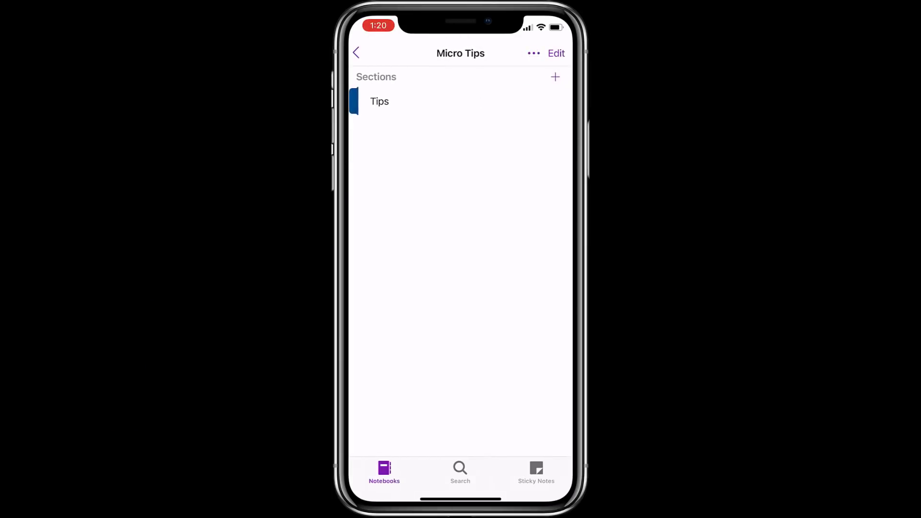
- Open the Tips section of Micro Tips and sort its pages alphabetically
left_click(379, 101)
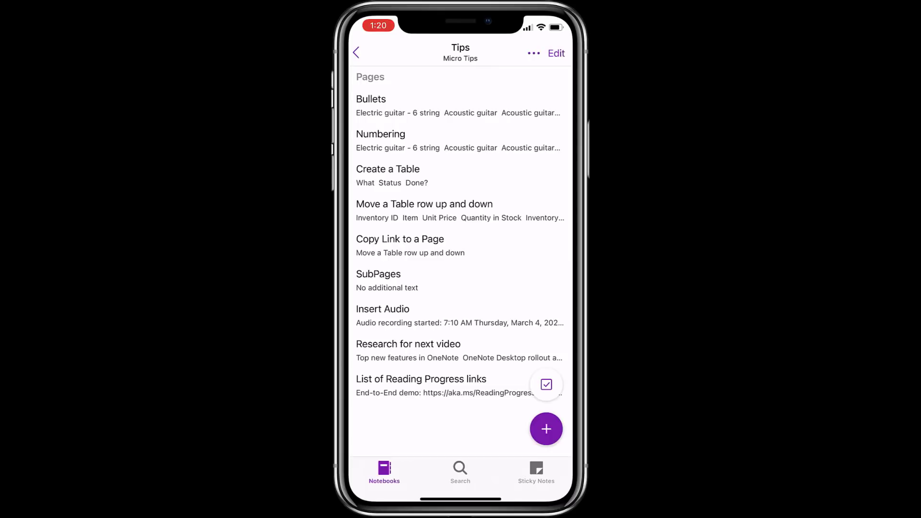
left_click(534, 53)
left_click(403, 83)
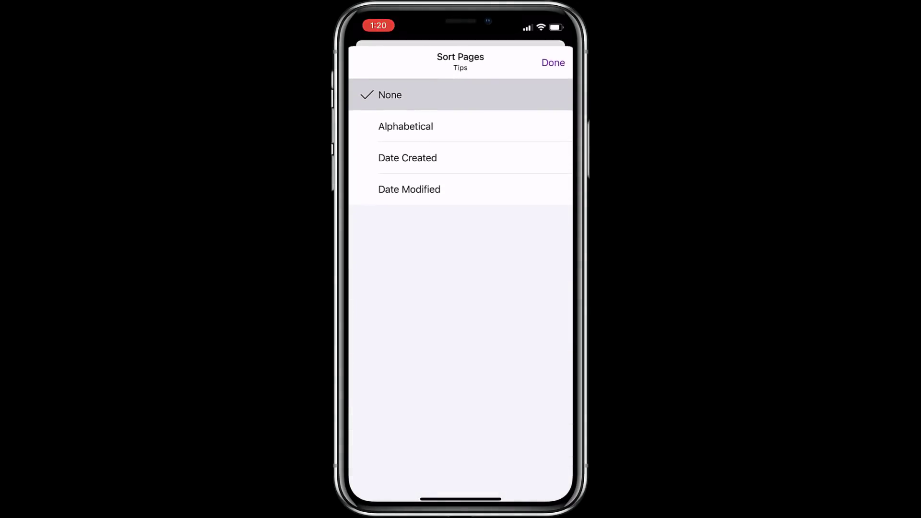
left_click(406, 126)
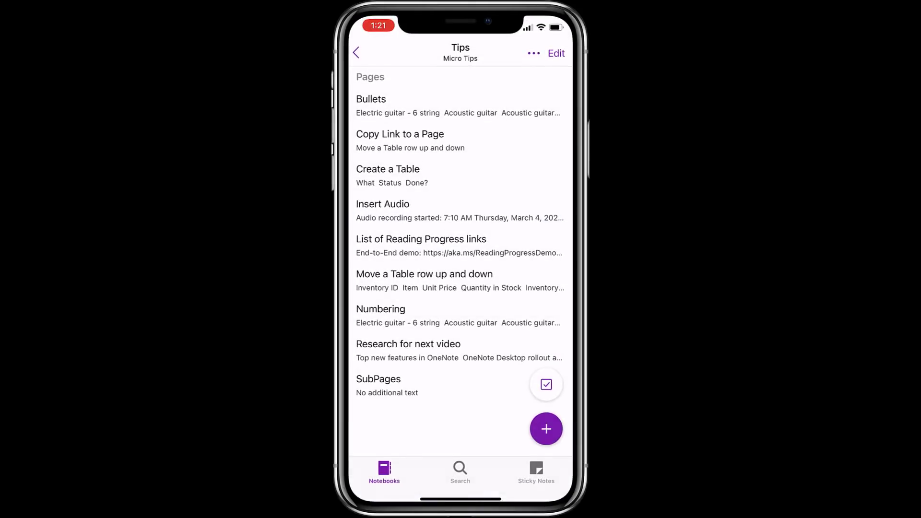
left_click(534, 53)
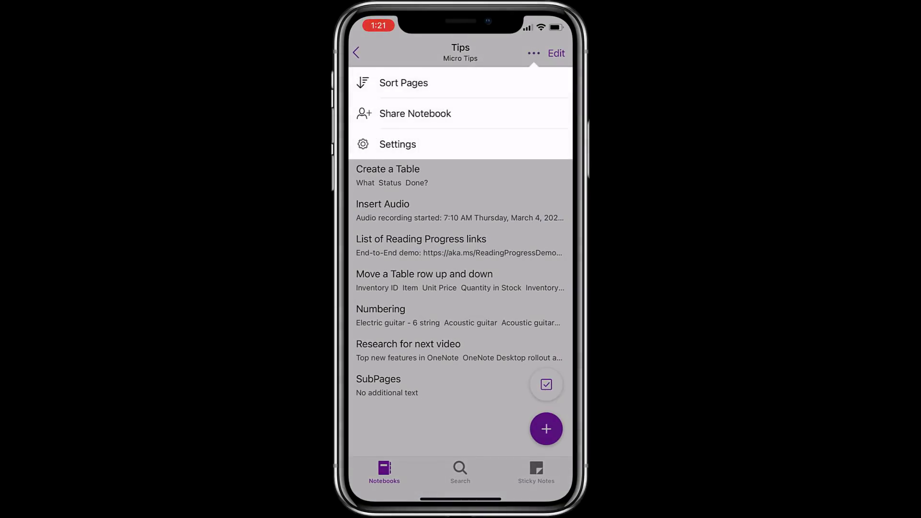
left_click(404, 83)
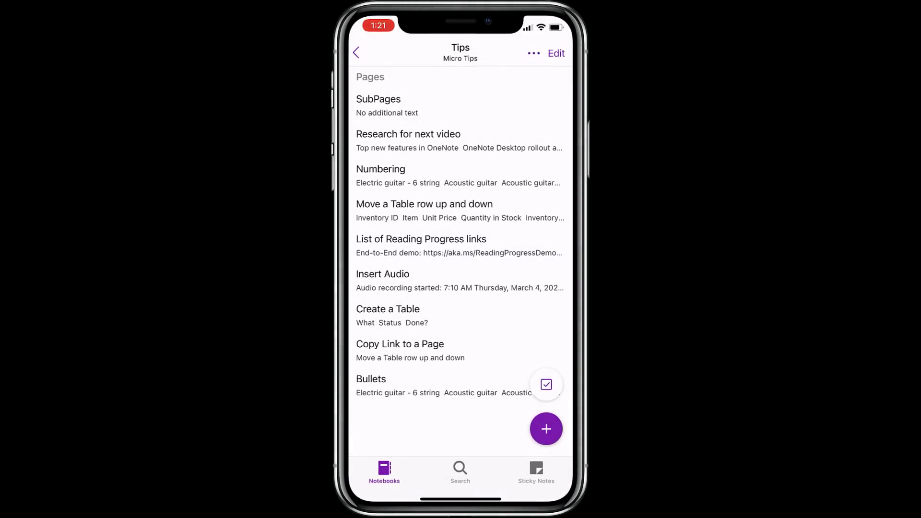
- Sort the Tips pages by Date Created, then switch to Date Modified
left_click(534, 52)
left_click(404, 83)
left_click(407, 158)
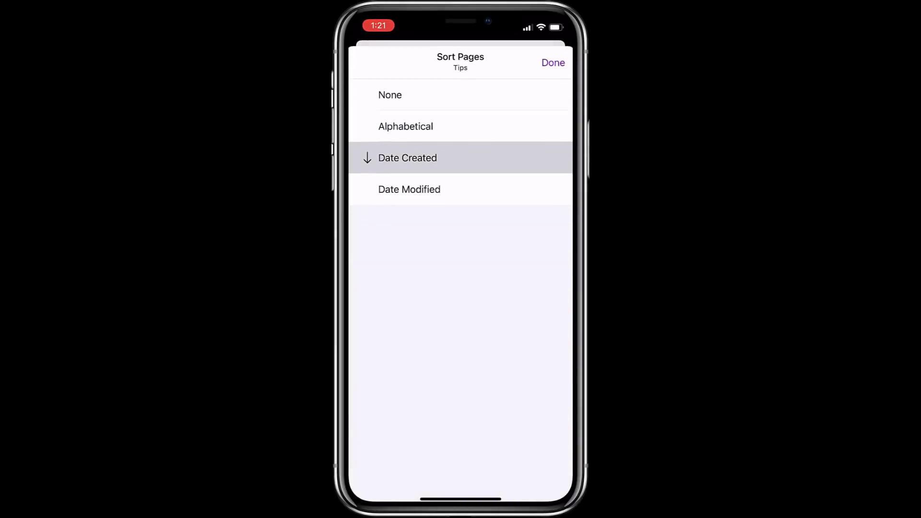
left_click(553, 62)
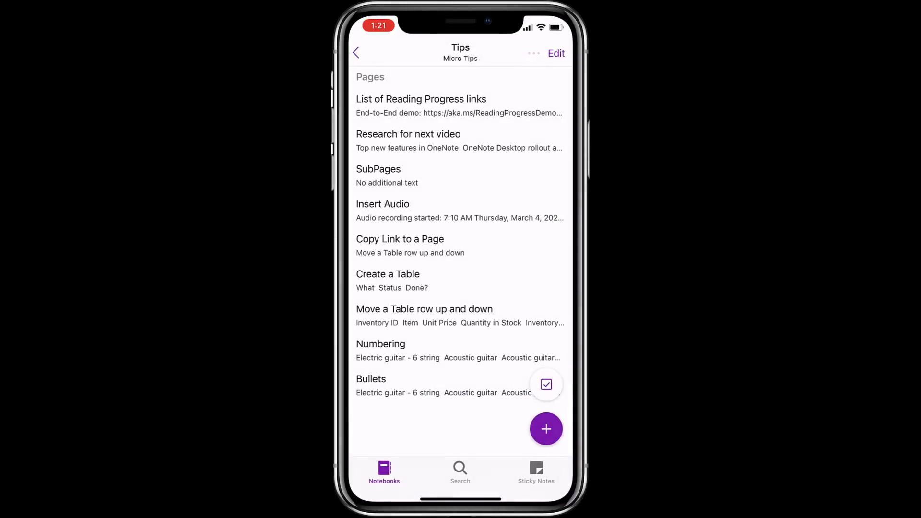
left_click(534, 53)
left_click(403, 82)
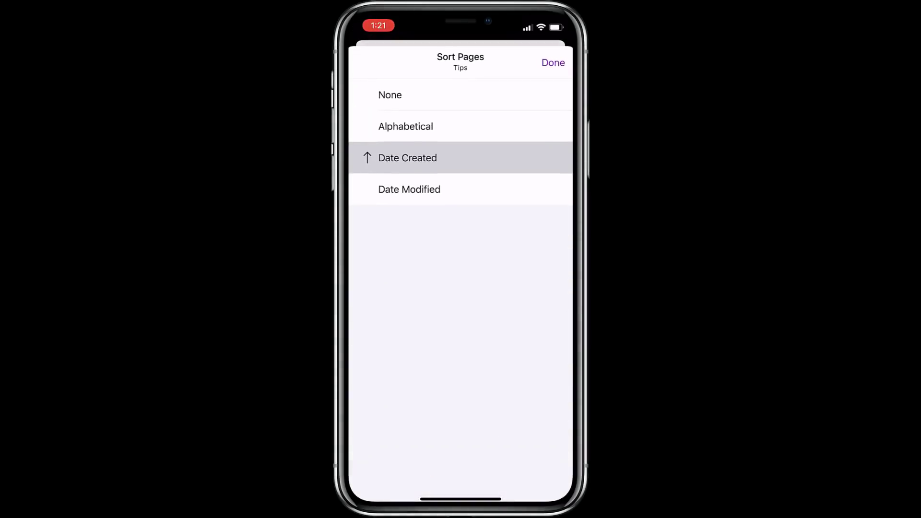
left_click(410, 189)
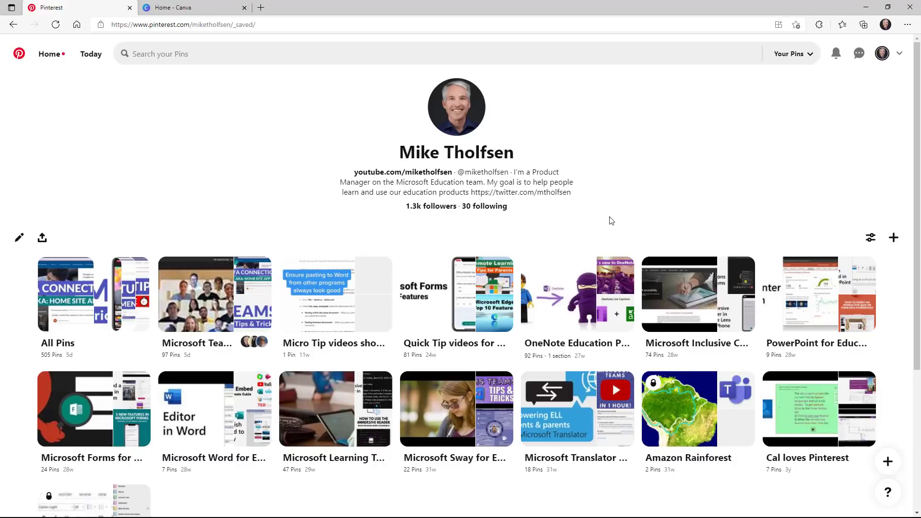
- From the Microsoft Teams for Education board, open the Remove Noise pin and copy its URL
left_click(222, 304)
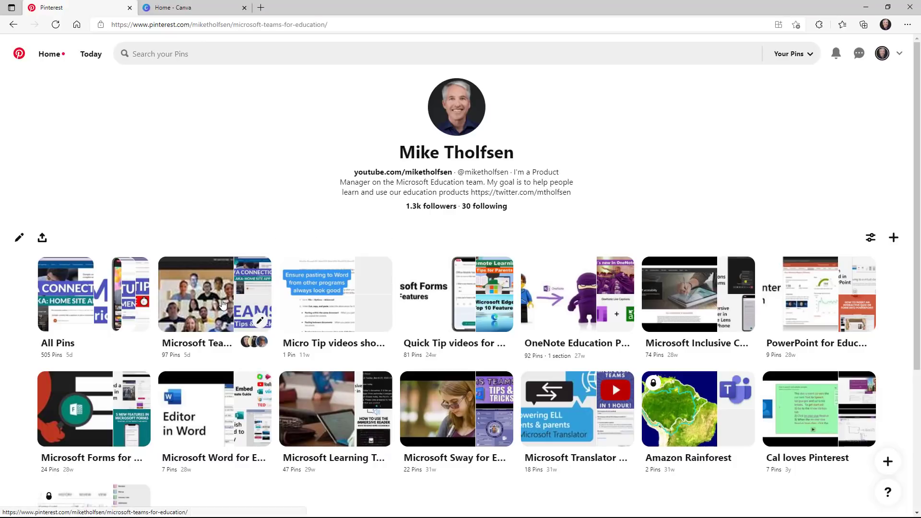
scroll(599, 330, "down", 3)
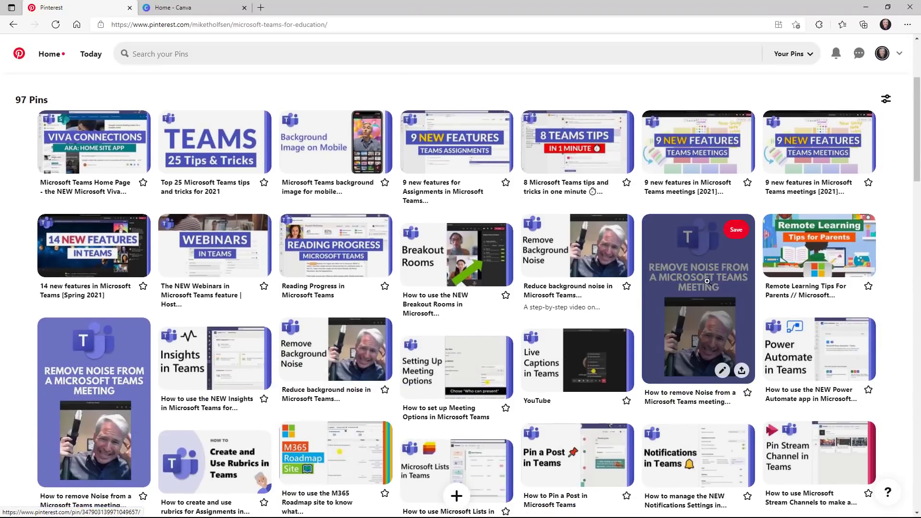
left_click(705, 280)
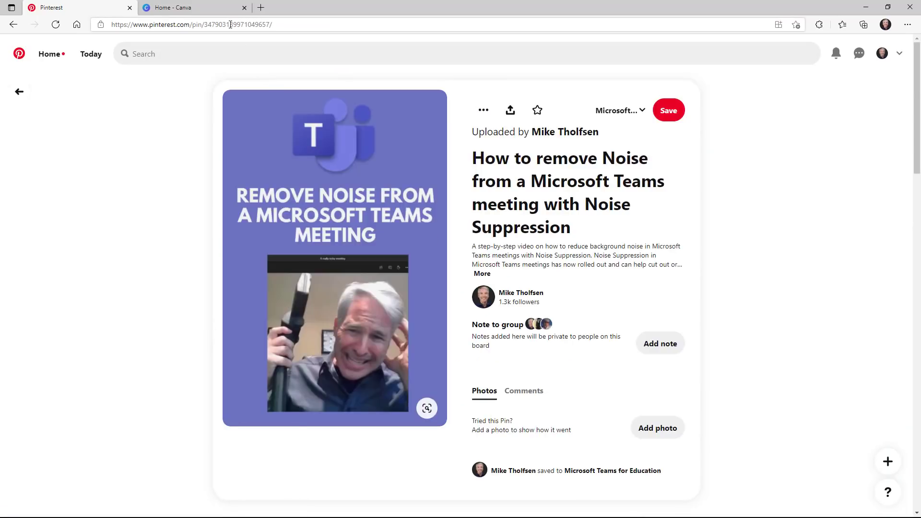
left_click(230, 25)
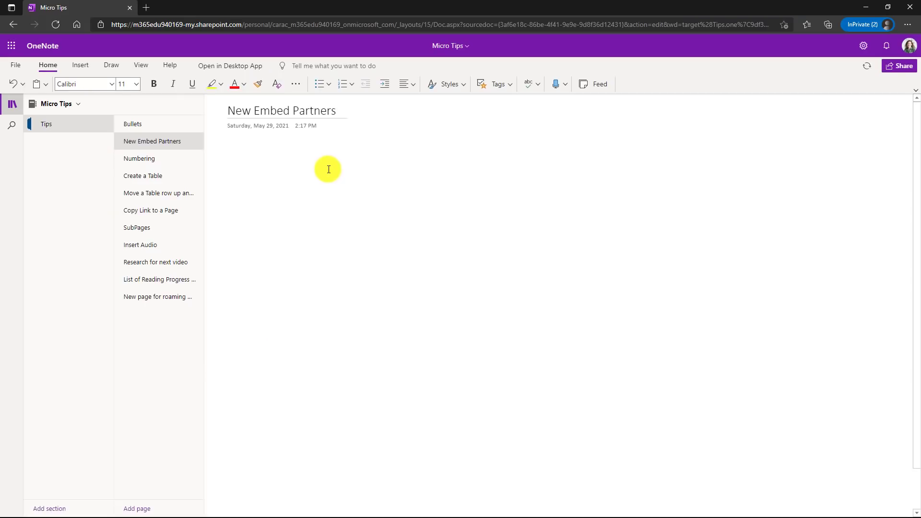
- Paste the pin link to embed it on the New Embed Partners page, then open it on Pinterest
key("ctrl+v")
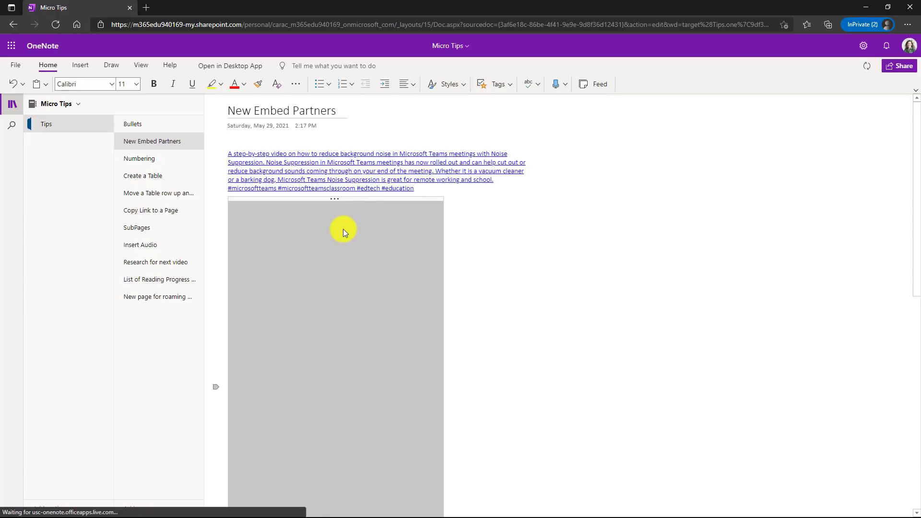
scroll(384, 342, "down", 1)
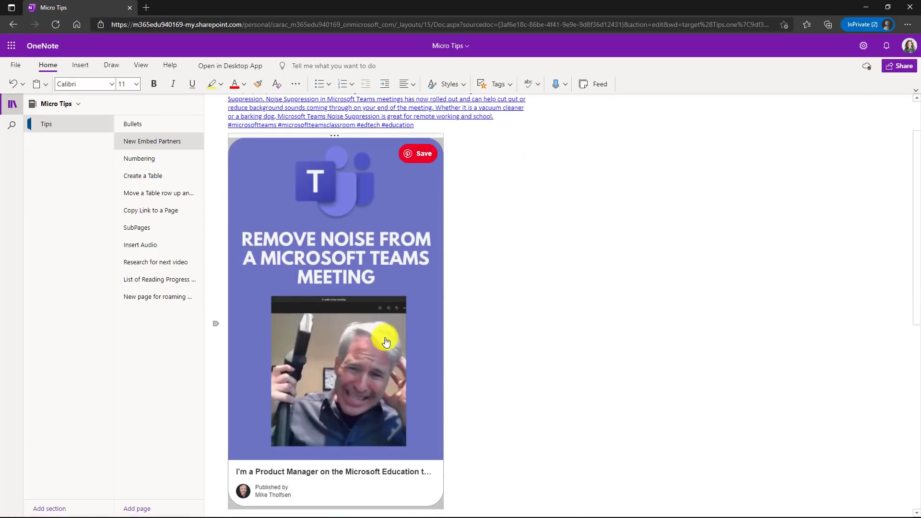
left_click(323, 325)
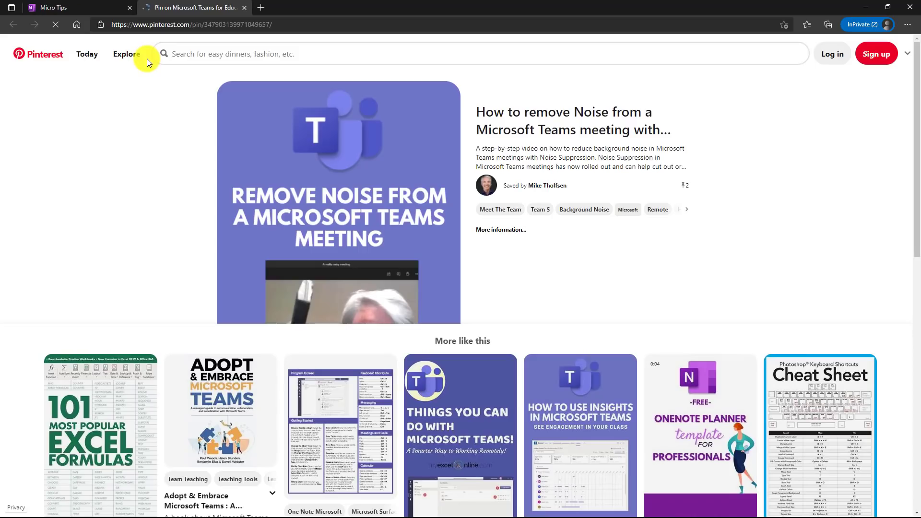
left_click(99, 6)
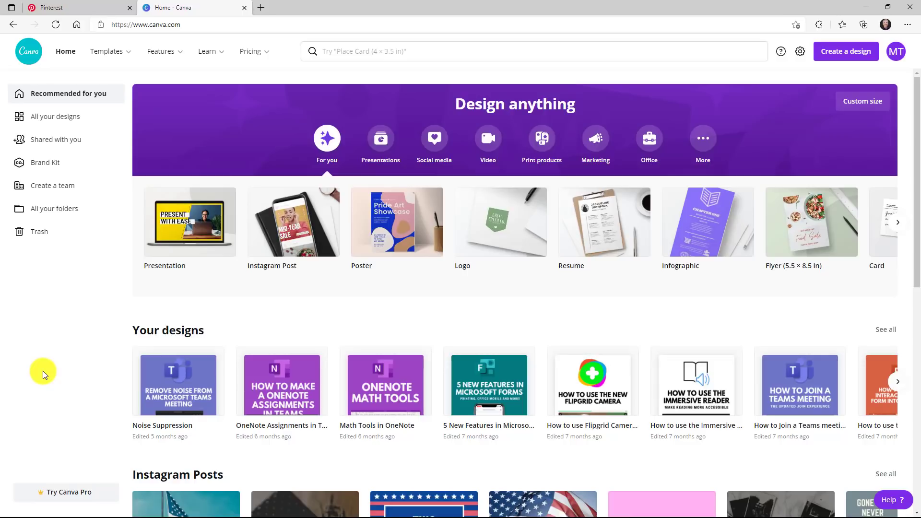
- From all designs, open Math Tools in OneNote and reach its Embed options through See all
left_click(69, 116)
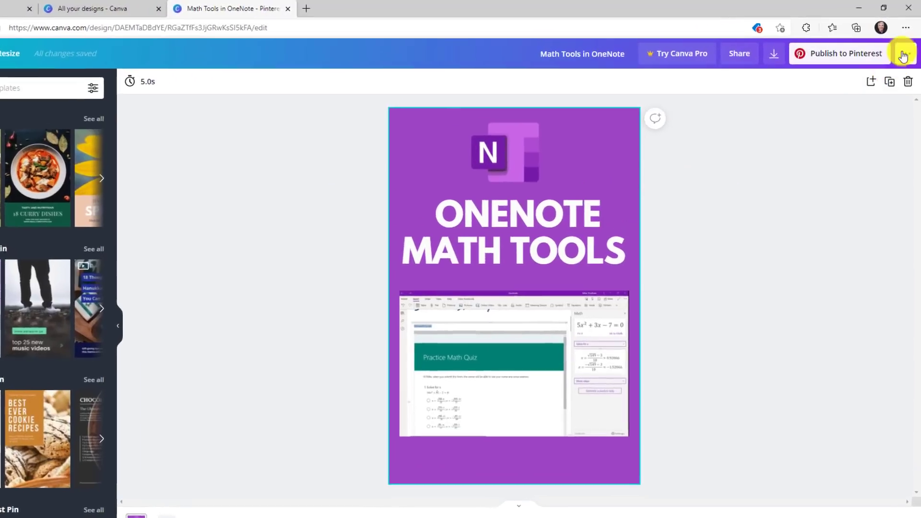
left_click(903, 56)
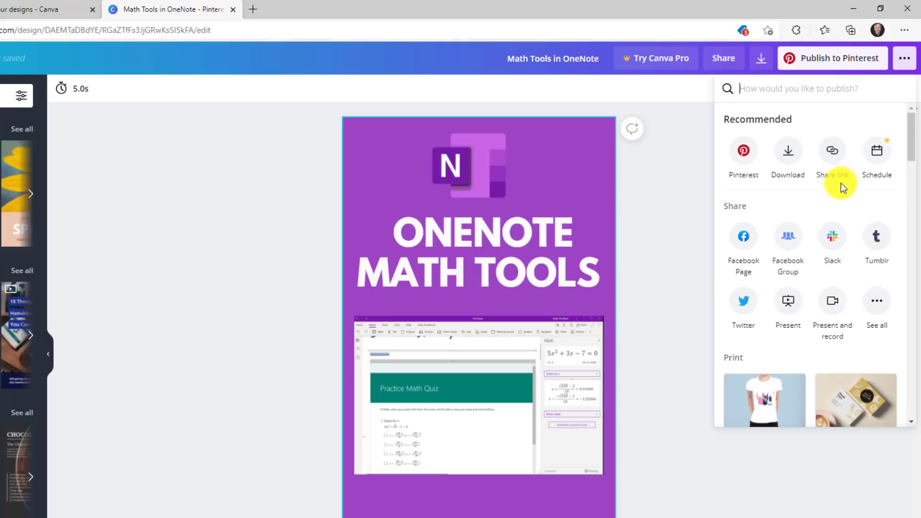
scroll(838, 189, "down", 1)
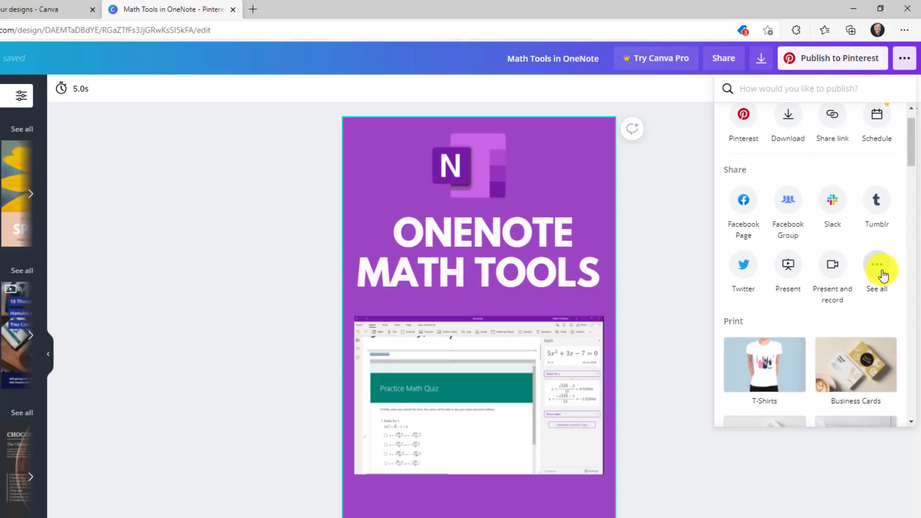
left_click(881, 272)
scroll(804, 287, "down", 4)
left_click(745, 265)
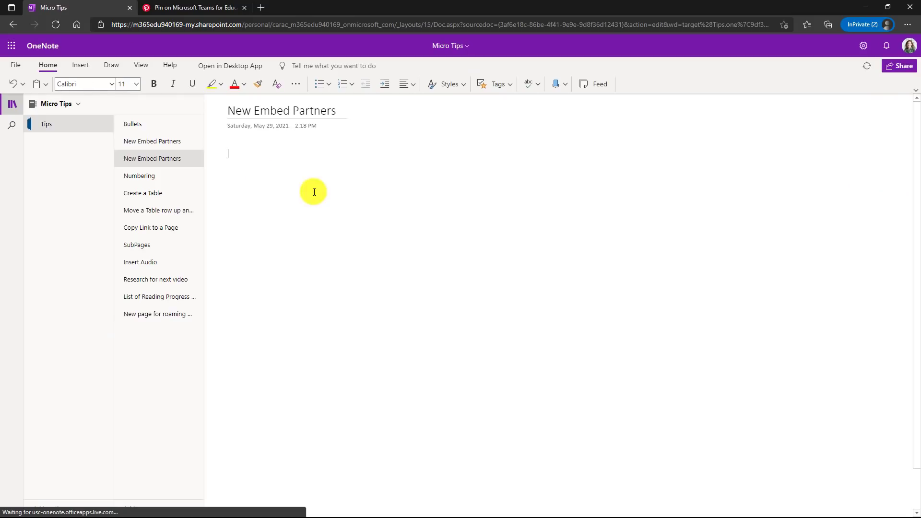
- Paste the Math Tools in OneNote Canva link onto the new page and open the linked design
type("https://www.canva.com/design/DAEMTaDBdYE/view")
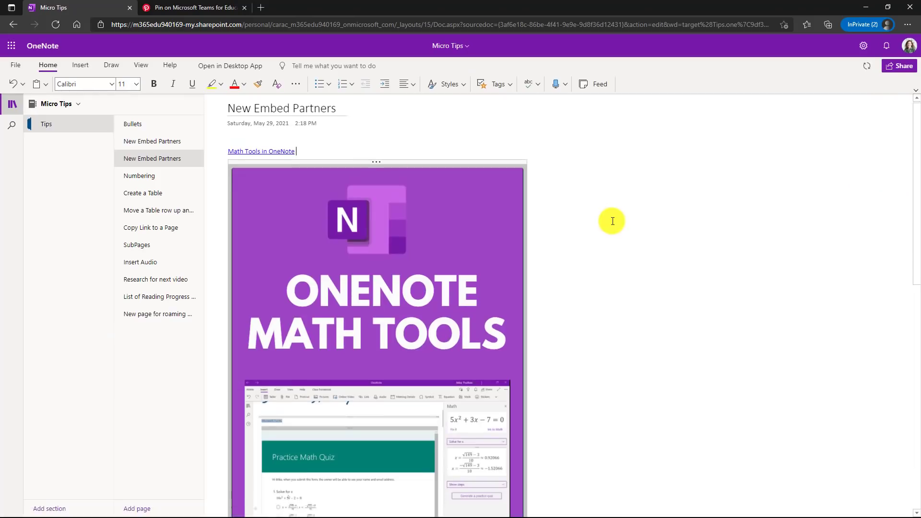
scroll(612, 221, "down", 2)
scroll(648, 239, "up", 2)
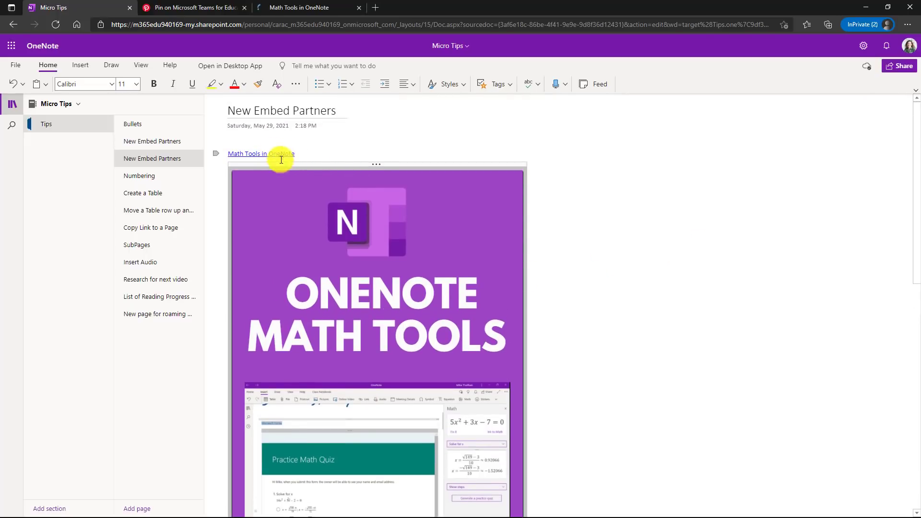
left_click(304, 8)
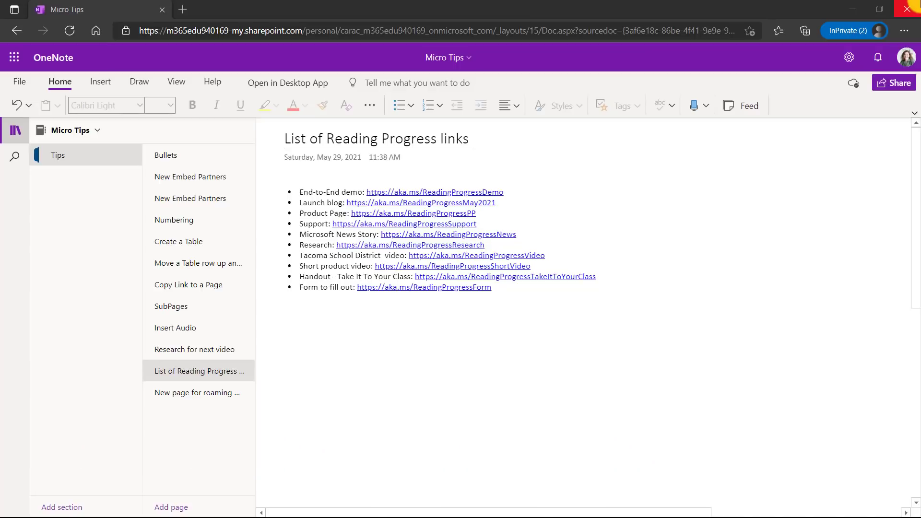
- Set the Draw pen to orange ink with the thickest stroke width
left_click(140, 82)
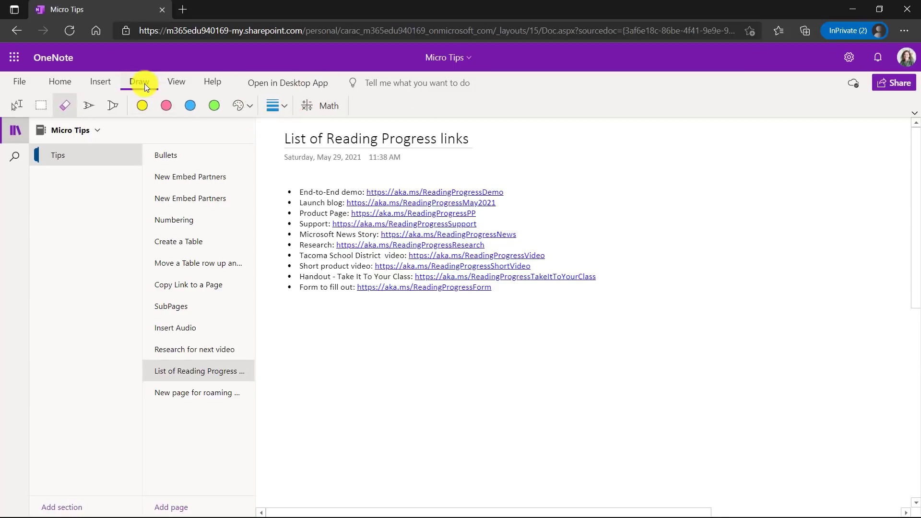
left_click(88, 105)
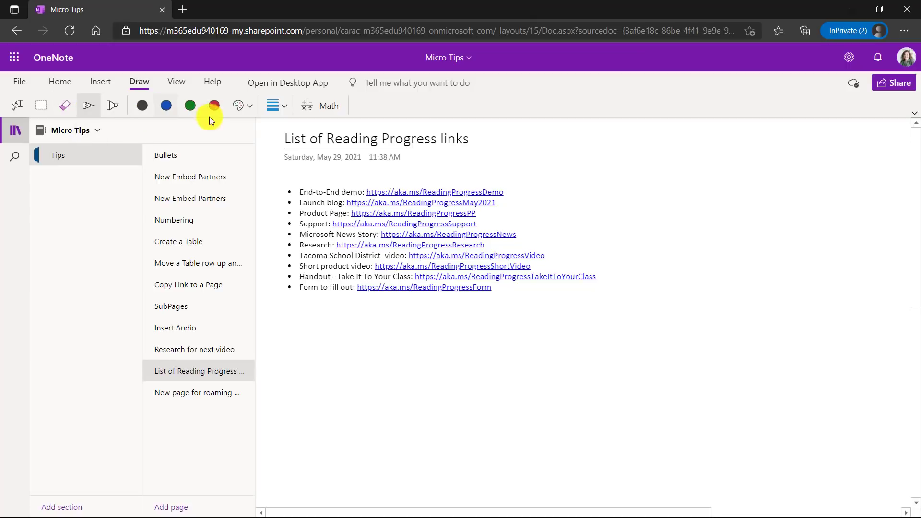
left_click(240, 110)
left_click(251, 132)
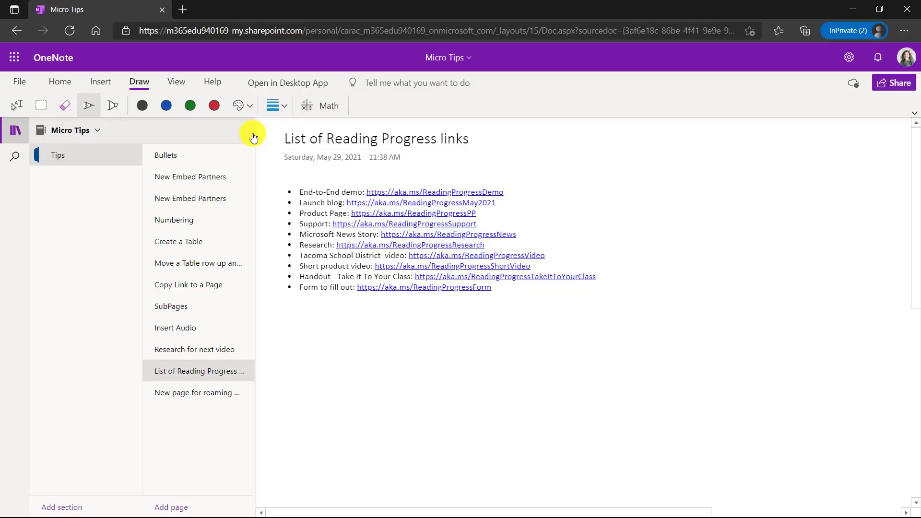
left_click(284, 109)
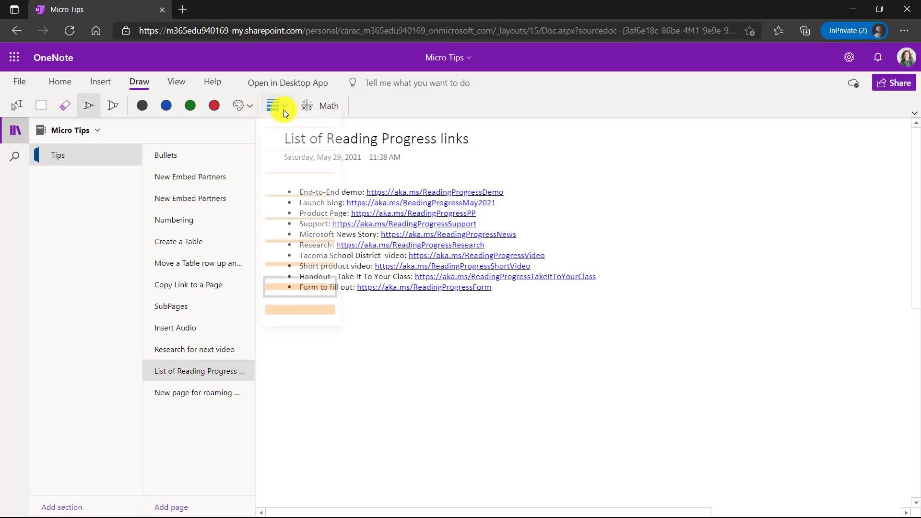
left_click(307, 290)
- Draw a smiley face and a curved arrow pointing at the link list
mouse_move(691, 277)
left_mouse_down()
mouse_move(648, 373)
mouse_move(671, 296)
left_mouse_up()
mouse_move(704, 324)
left_mouse_down()
mouse_move(681, 355)
mouse_move(664, 321)
mouse_move(697, 317)
left_mouse_up()
left_click(678, 317)
mouse_move(679, 276)
left_mouse_down()
mouse_move(576, 238)
mouse_move(599, 194)
left_mouse_up()
left_click_drag(576, 236, 613, 259)
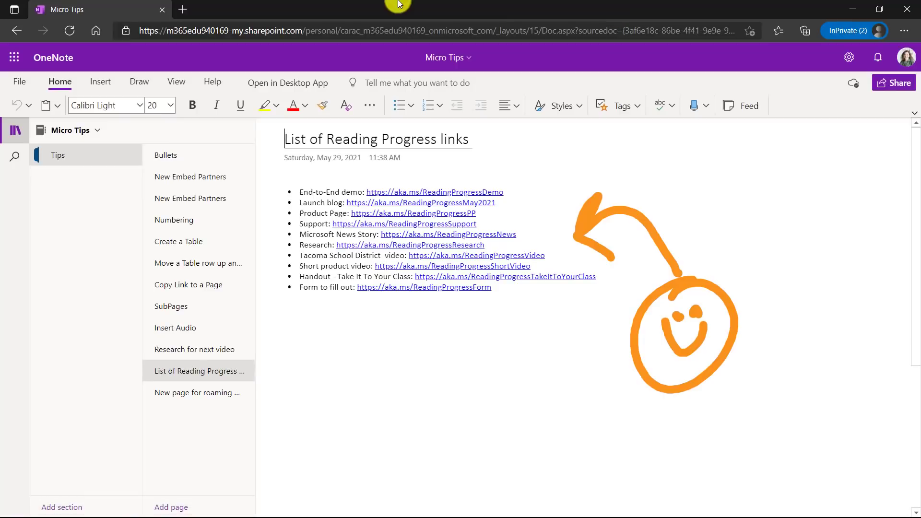
- Reselect the thick orange pen and handwrite 'Draw' beneath the link list
left_click(149, 80)
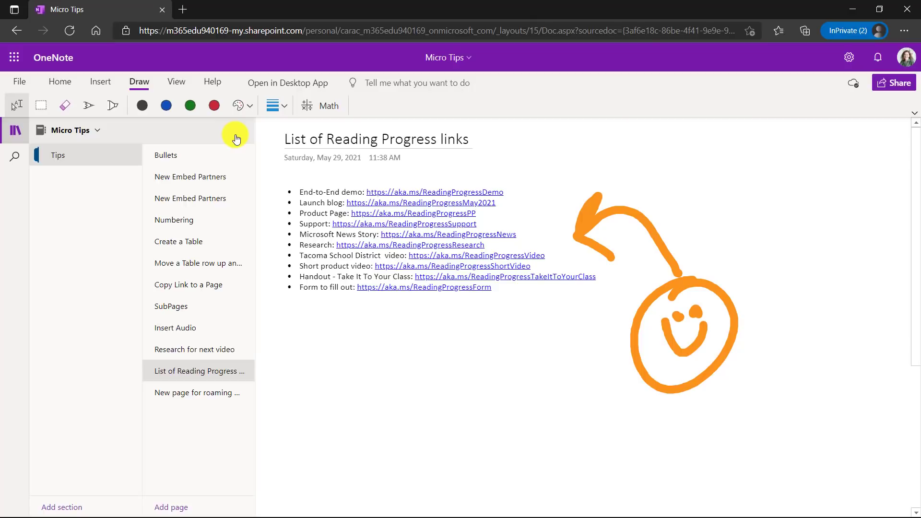
left_click(90, 107)
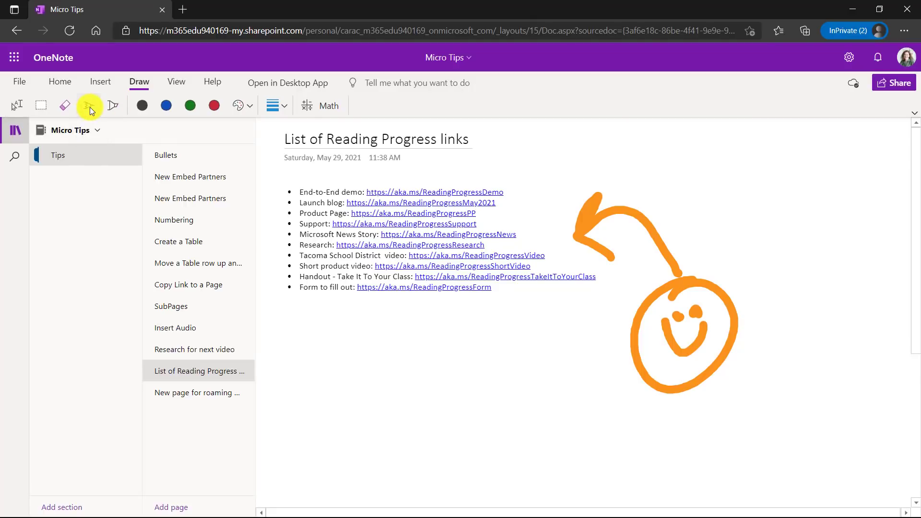
mouse_move(314, 347)
left_mouse_down()
mouse_move(331, 410)
mouse_move(410, 367)
mouse_move(422, 393)
mouse_move(451, 383)
mouse_move(473, 352)
left_mouse_up()
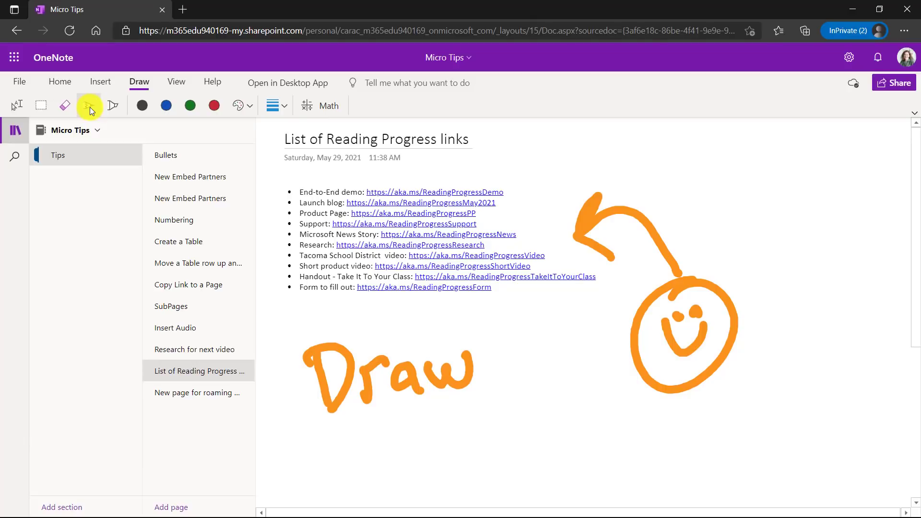
- Switch from inking back to typing with the Type tool
left_click(14, 106)
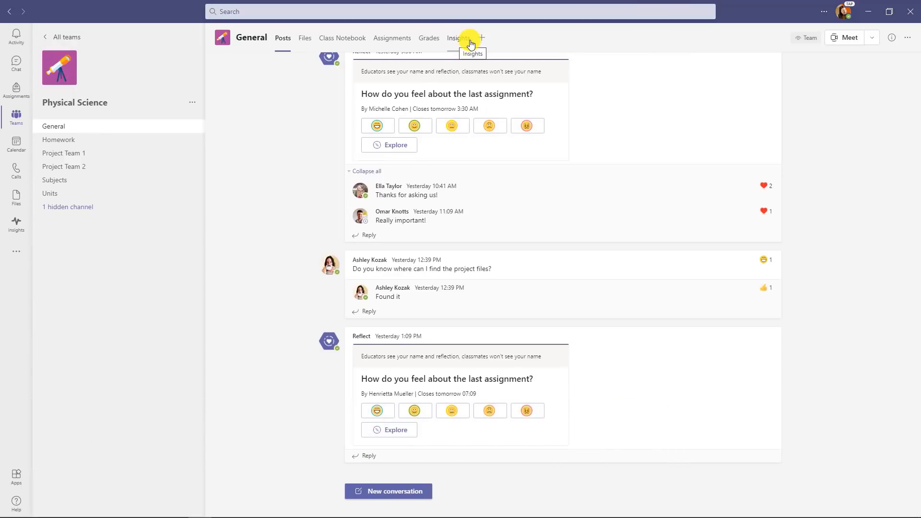
- Show the class's Insights student digital activity for Yesterday and open the activity-type filter
left_click(470, 44)
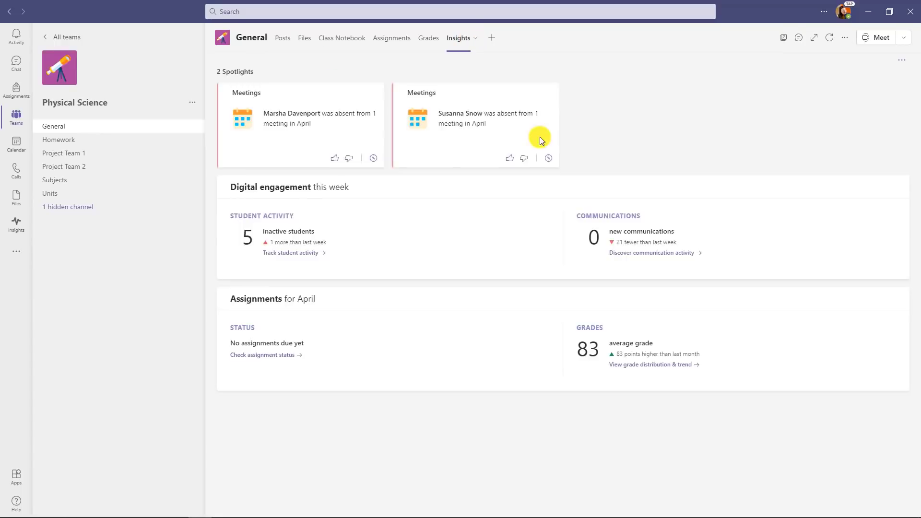
left_click(247, 221)
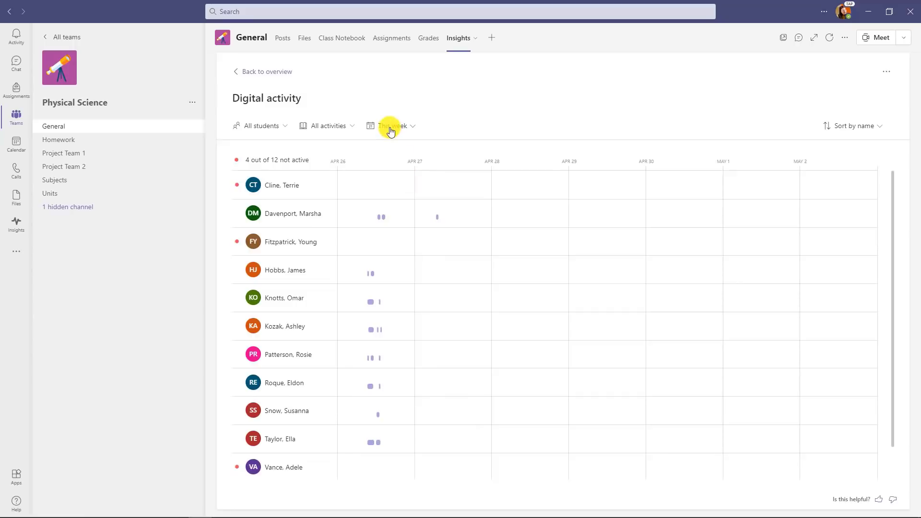
left_click(390, 126)
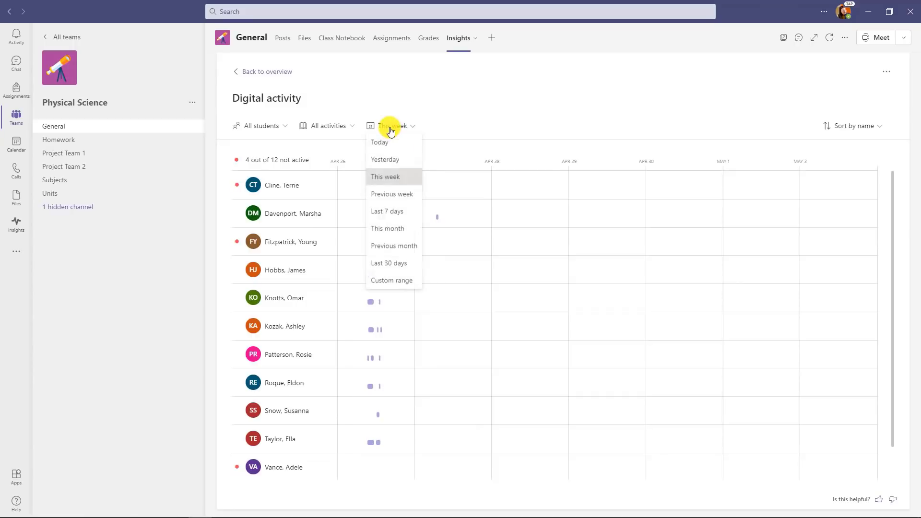
left_click(392, 158)
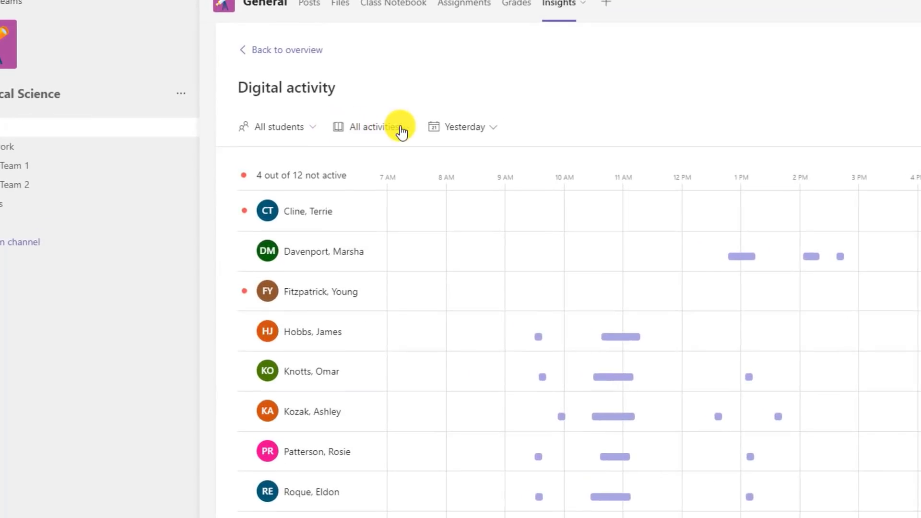
left_click(402, 131)
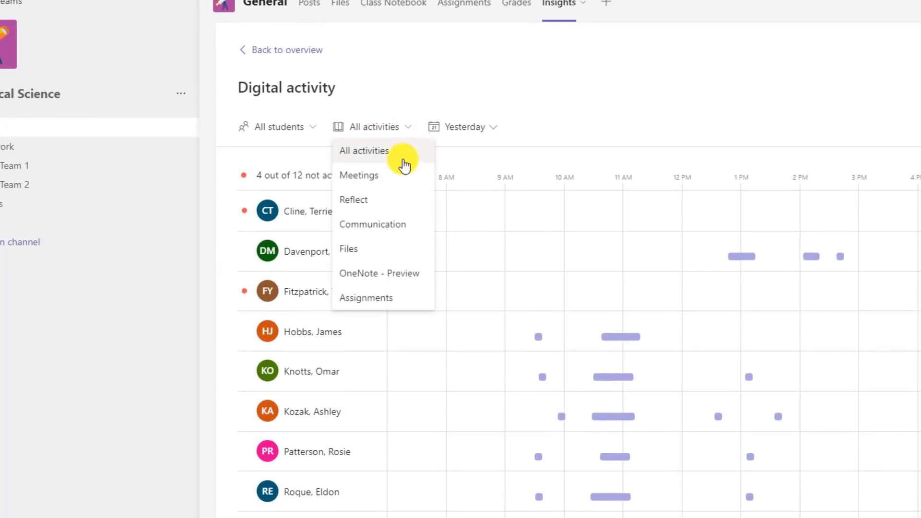
- Filter the digital activity to OneNote - Preview and inspect individual students' activity blocks
left_click(415, 278)
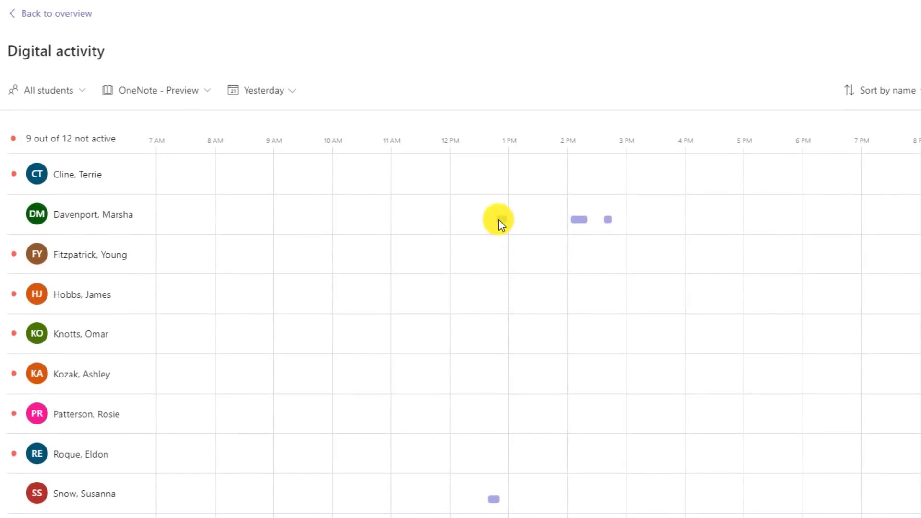
mouse_move(498, 218)
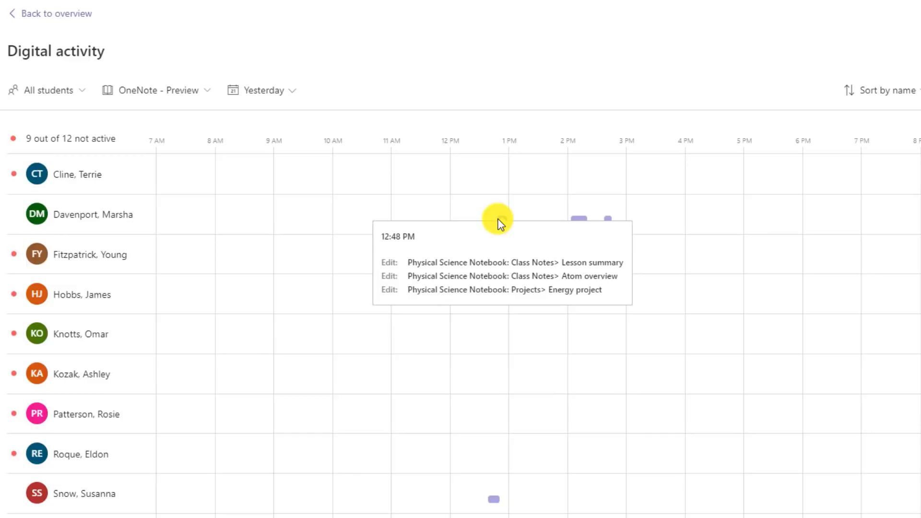
mouse_move(582, 212)
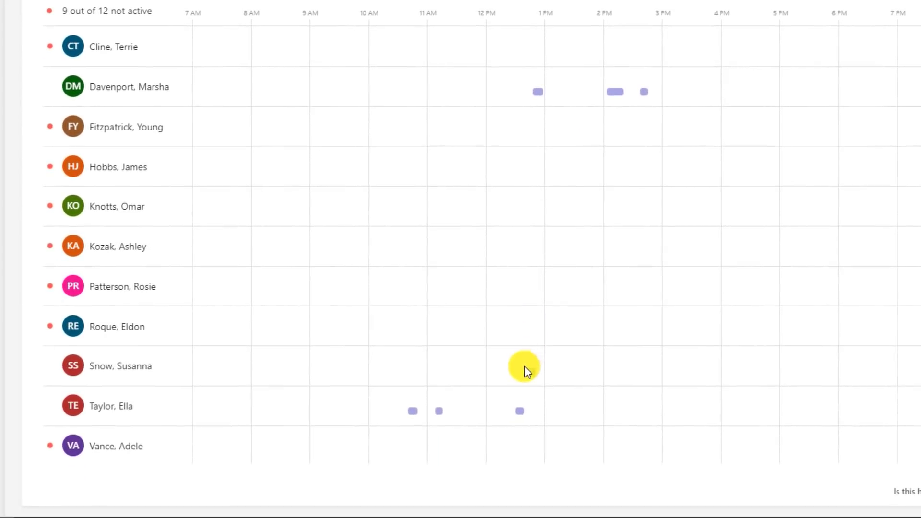
mouse_move(531, 375)
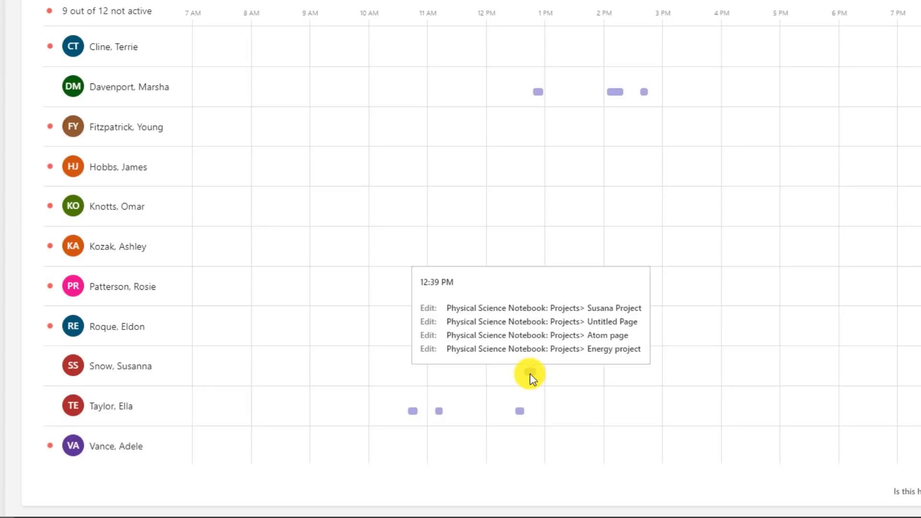
mouse_move(519, 413)
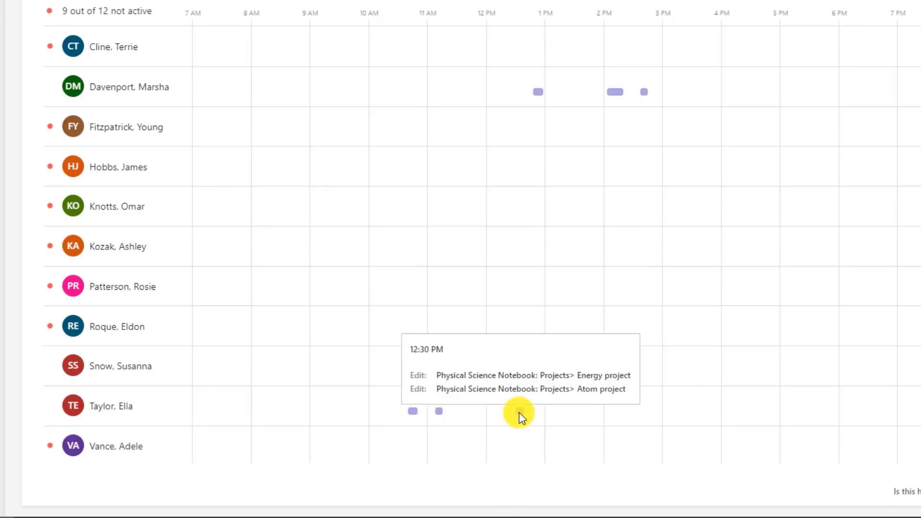
mouse_move(440, 416)
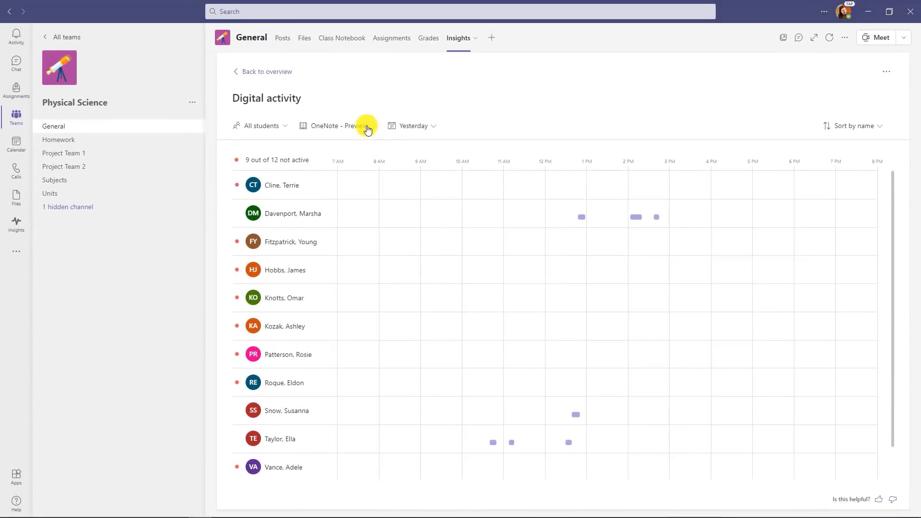
left_click(367, 127)
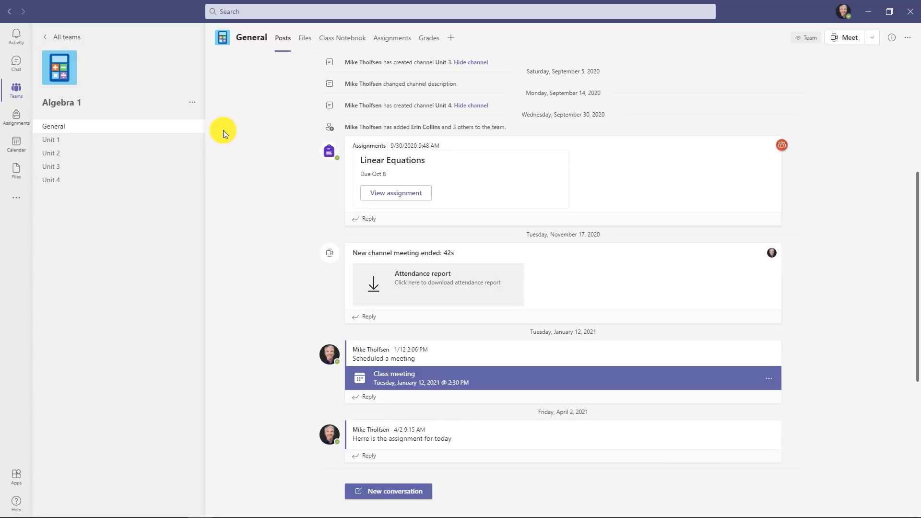
- Draft a 10-point 'History of Algebra' assignment due Apr 26 and open its resource picker
left_click(390, 42)
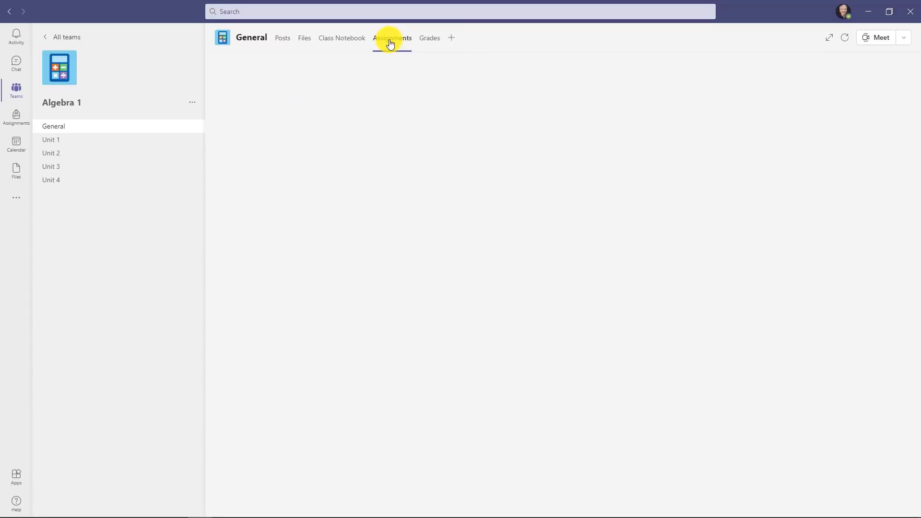
left_click(237, 176)
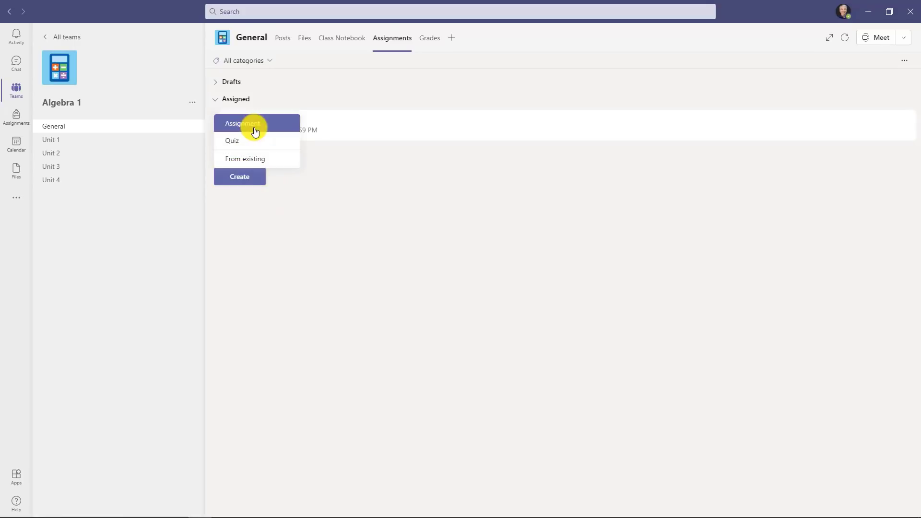
left_click(255, 130)
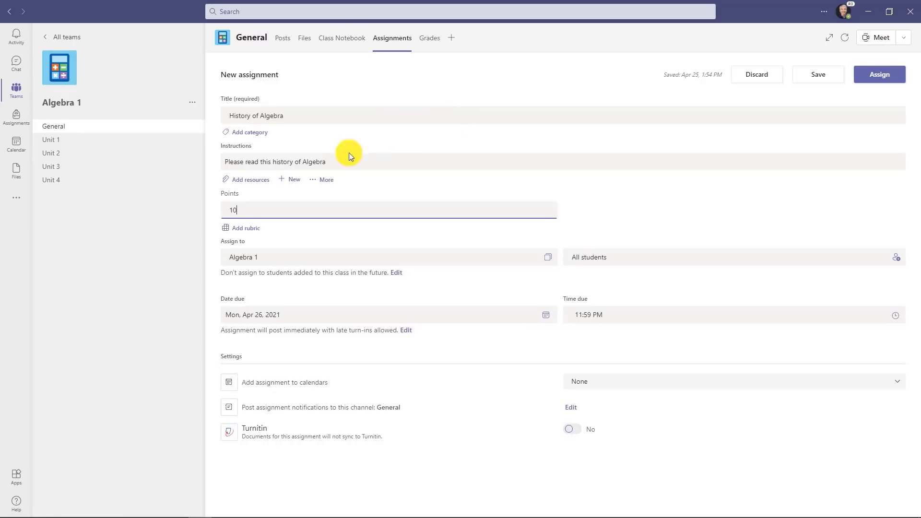
left_click(252, 181)
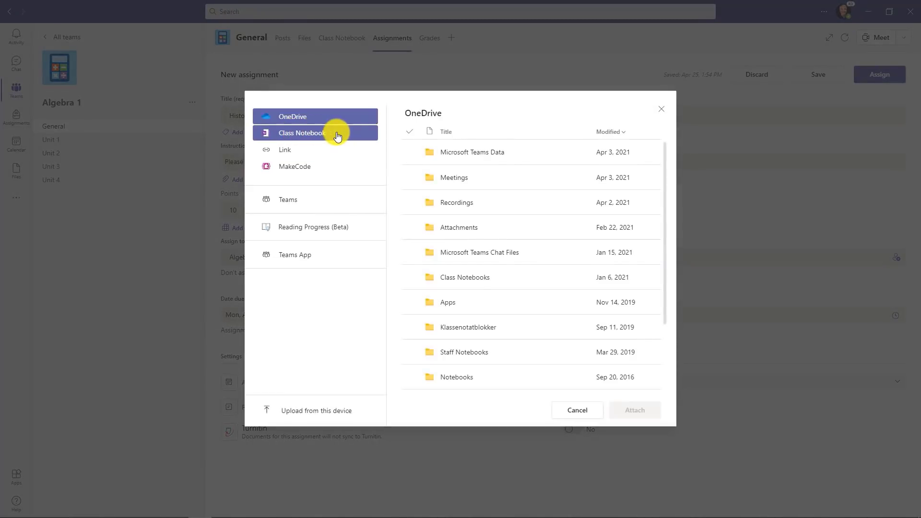
- Attach the Class Notebook page _Content Library > Readings > Algebra History as read-only for students
left_click(337, 136)
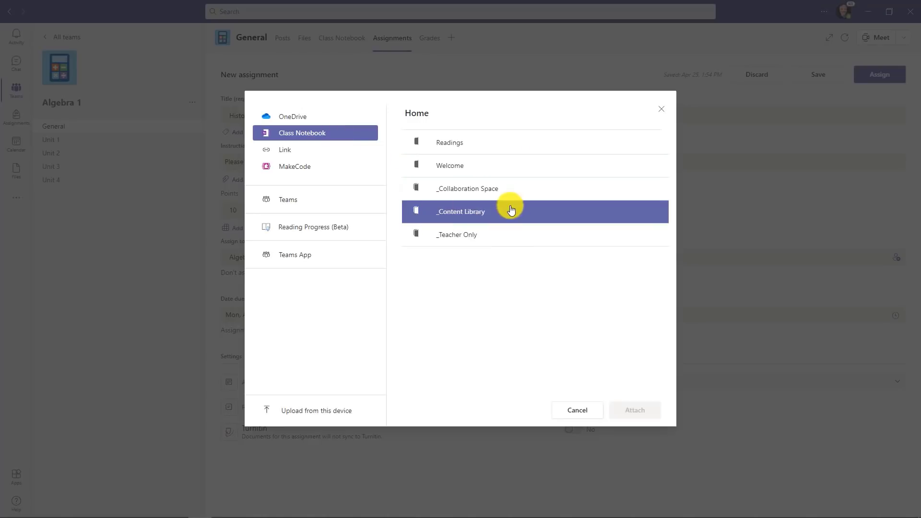
left_click(500, 213)
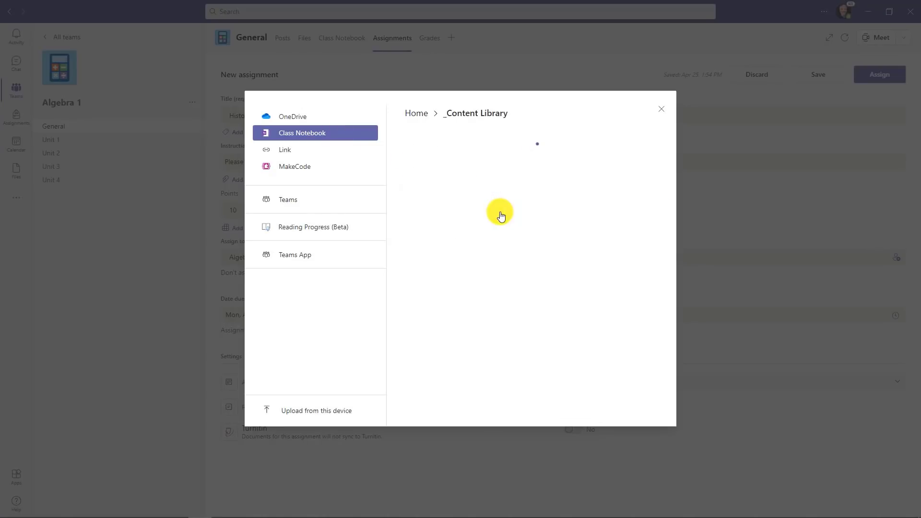
left_click(488, 141)
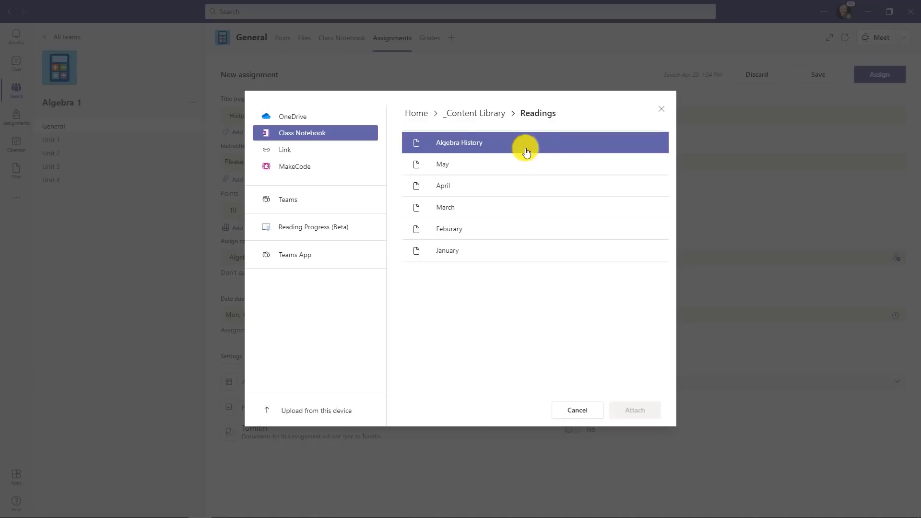
left_click(507, 144)
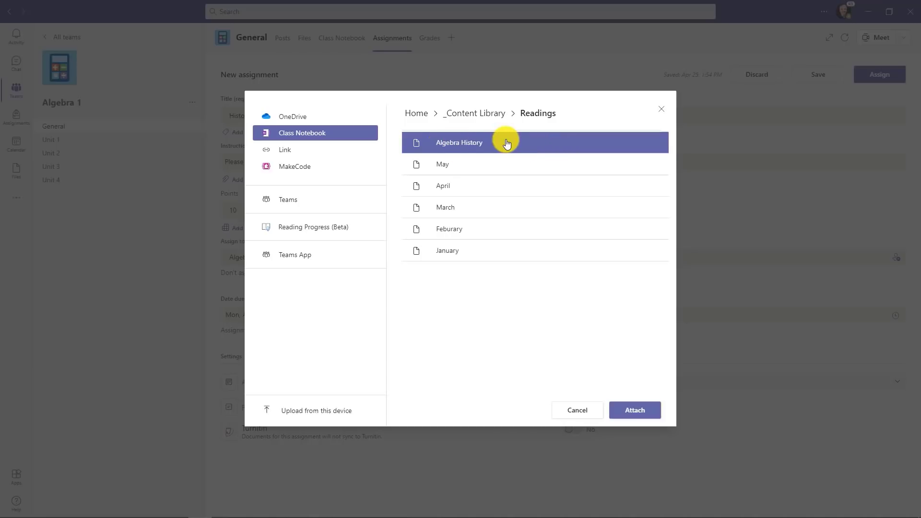
left_click(635, 410)
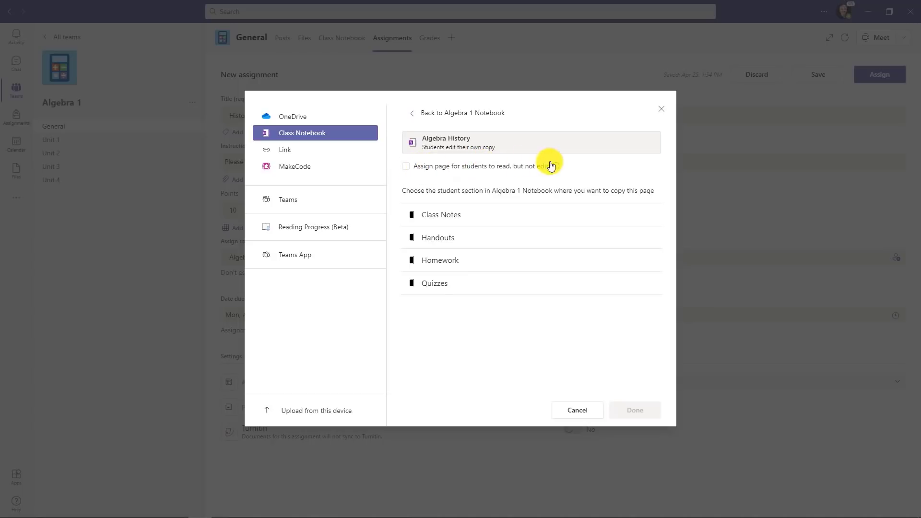
mouse_move(555, 167)
left_click(407, 169)
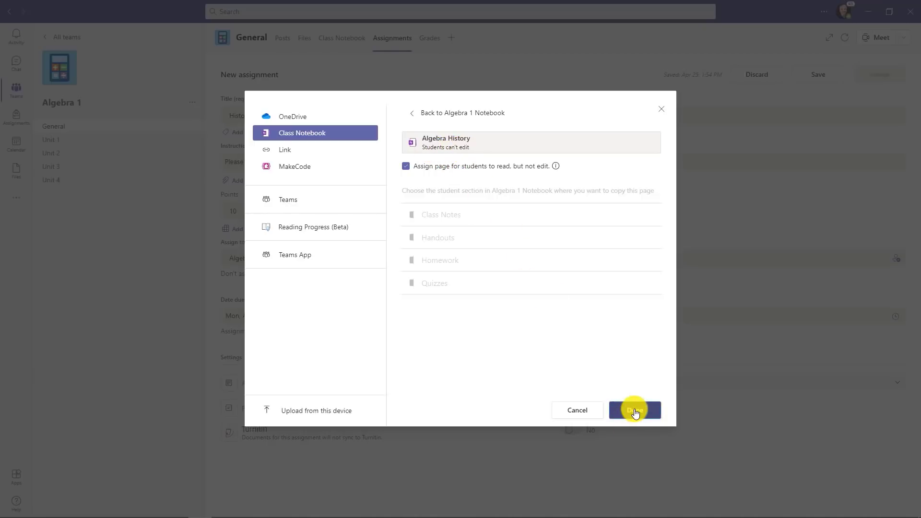
- Post the History of Algebra assignment, then open its Algebra History reference page as a student
left_click(634, 408)
left_click(881, 75)
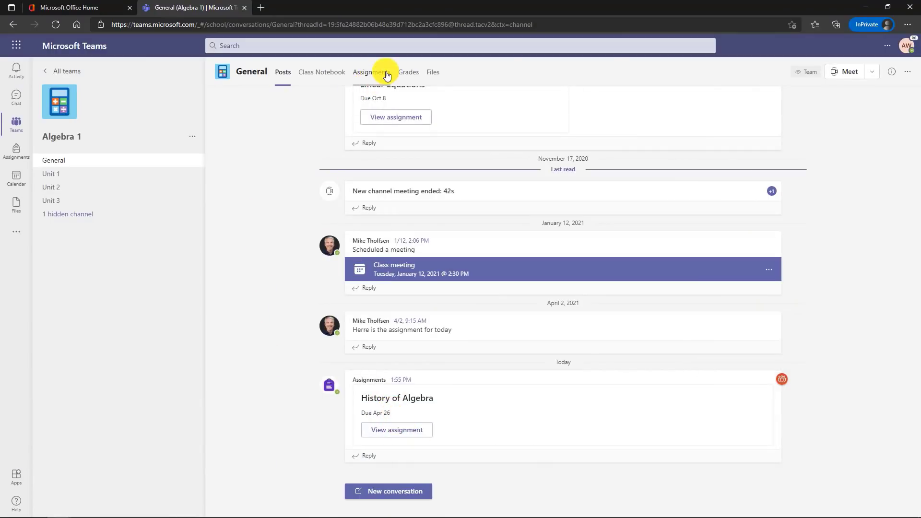
left_click(387, 75)
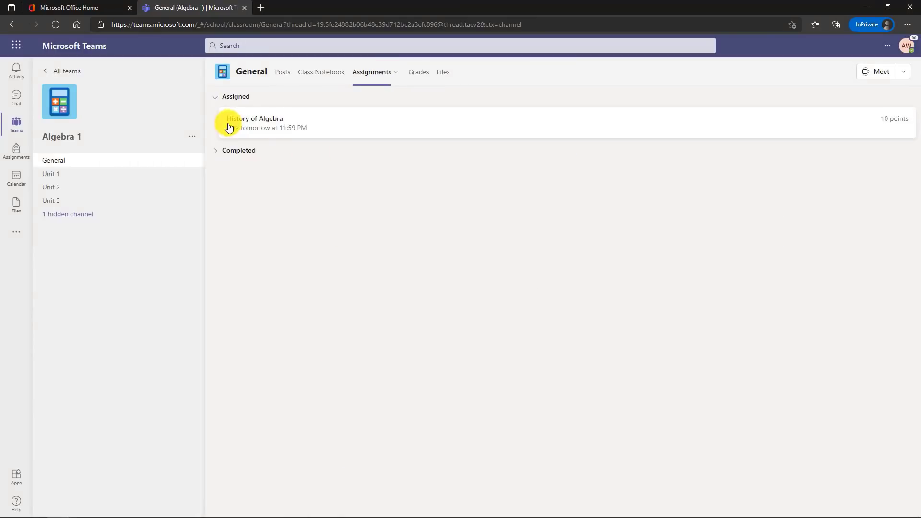
left_click(375, 126)
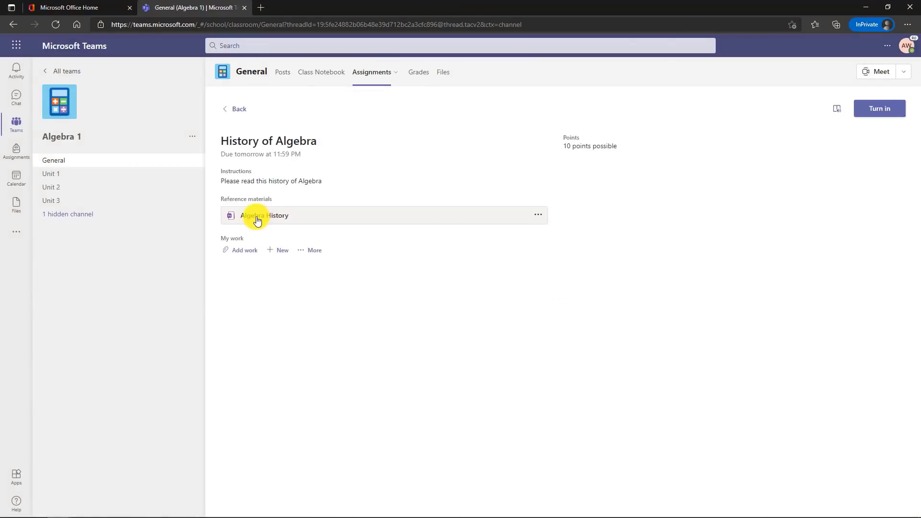
left_click(335, 221)
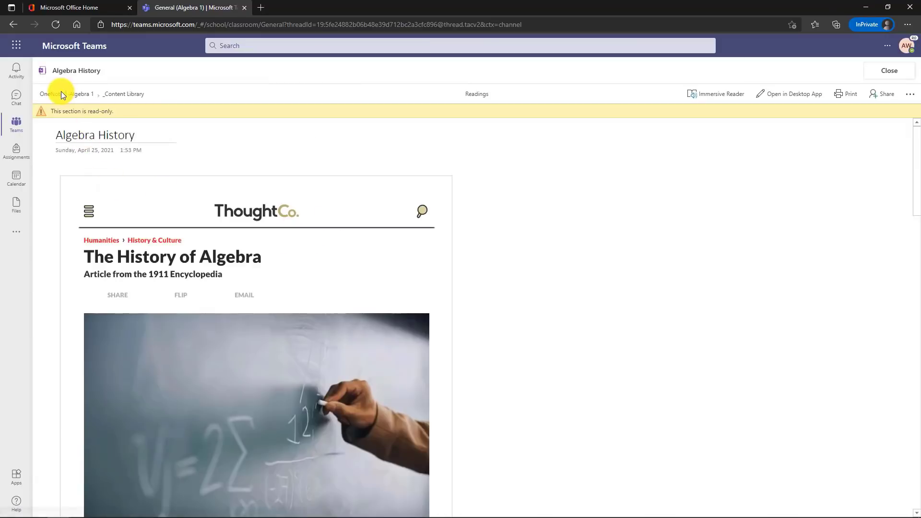
scroll(247, 240, "down", 15)
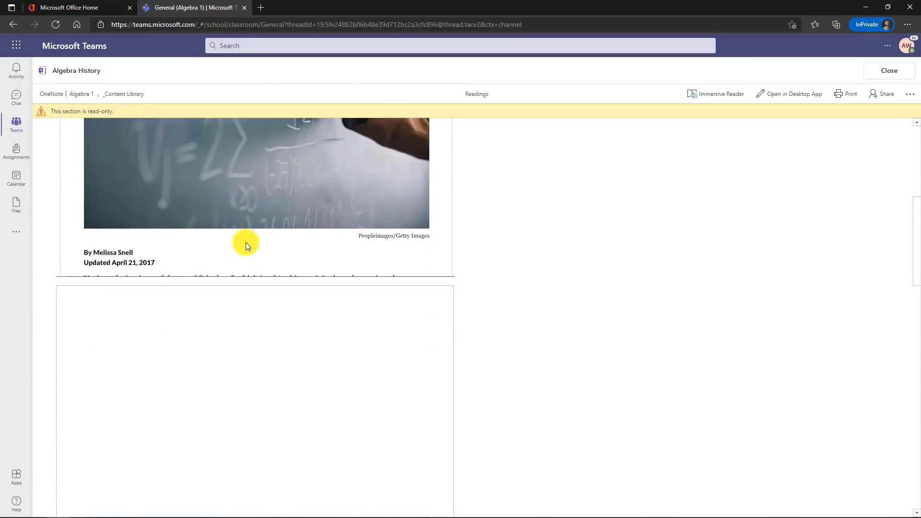
scroll(246, 242, "up", 15)
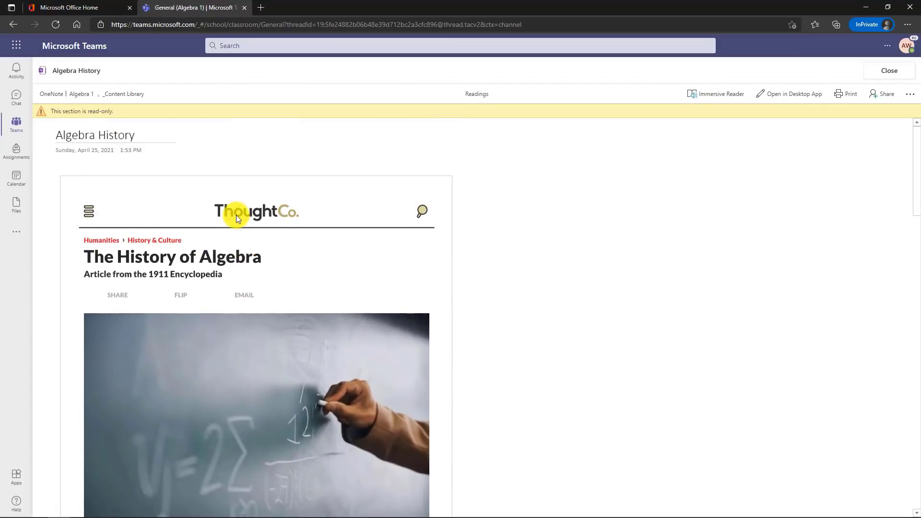
- Find Algebra History in the Algebra 1 Notebook's _Content Library > Readings, marked read-only
left_click(126, 96)
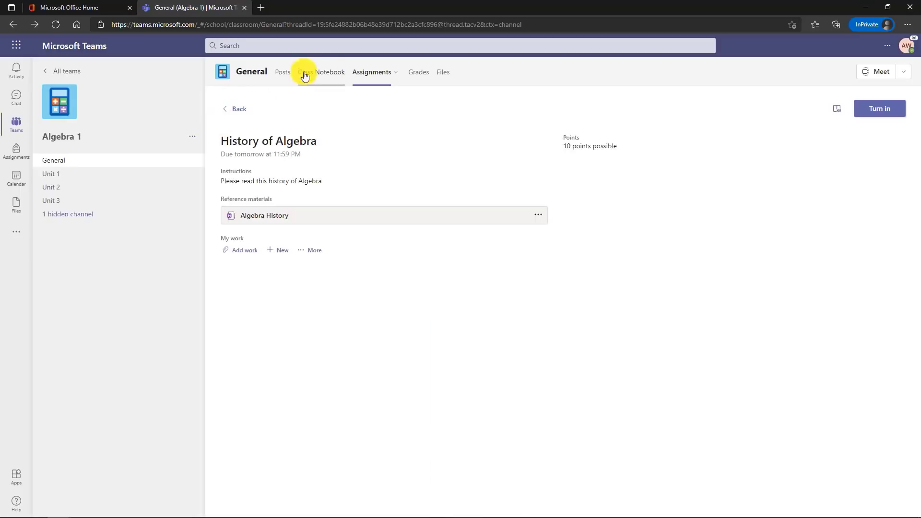
left_click(328, 71)
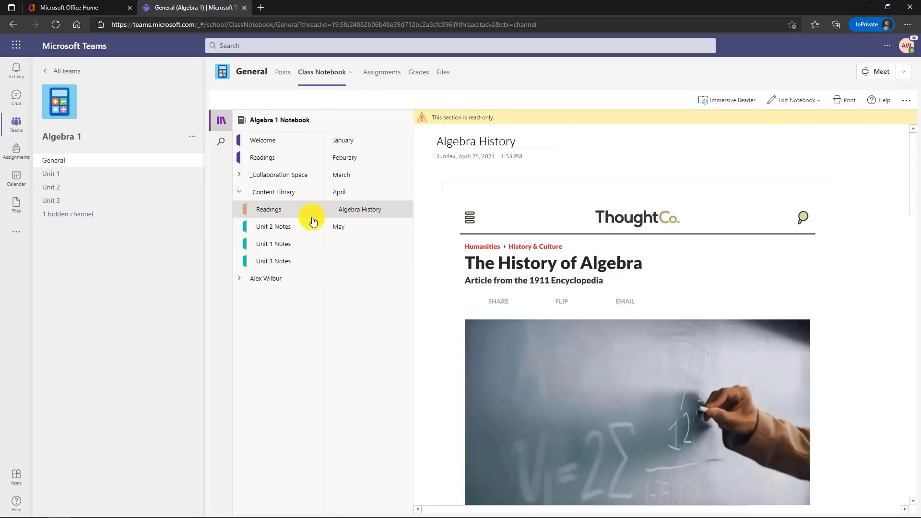
scroll(554, 227, "down", 10)
scroll(555, 226, "up", 10)
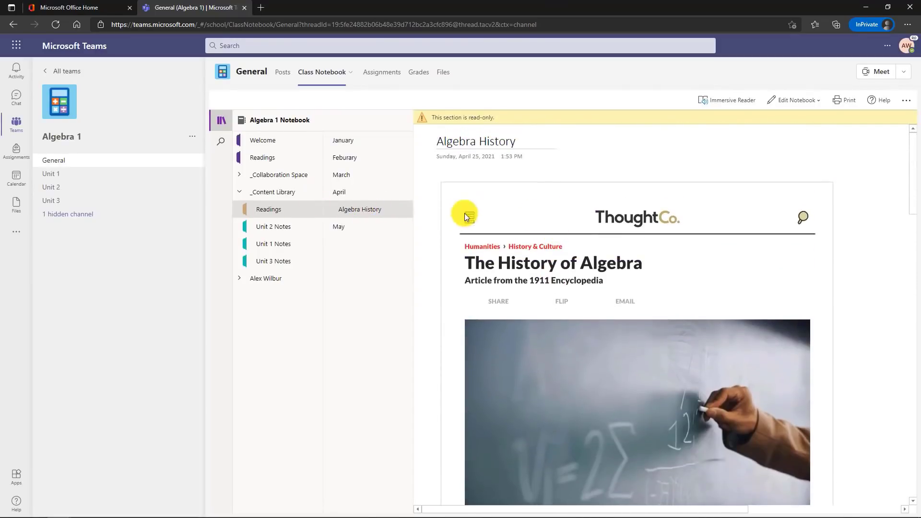